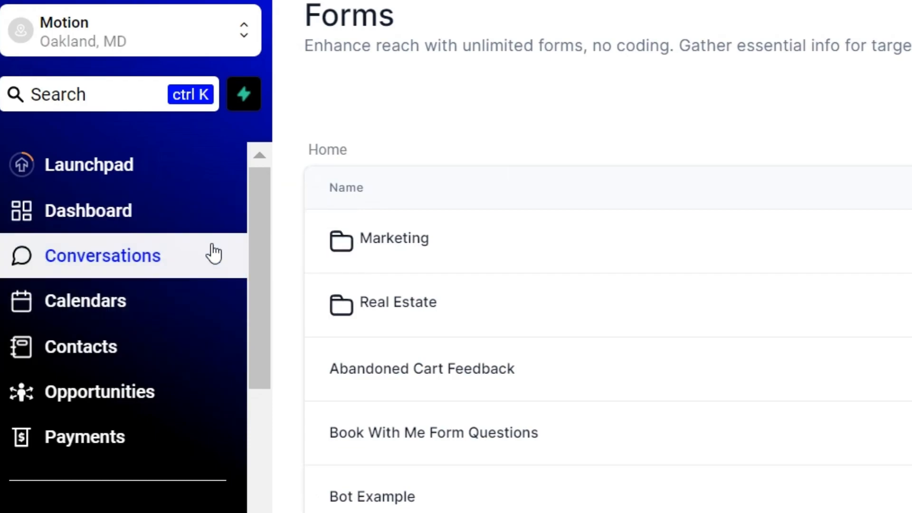
Go to the Forms list in the Sites section.
{"action": "scroll", "coordinate": [241, 292], "scroll_direction": "down", "scroll_amount": 5}
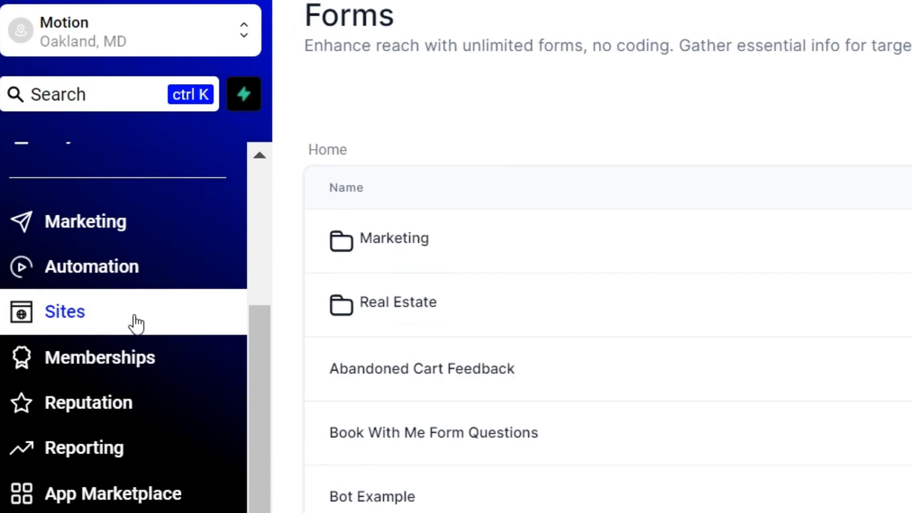
{"action": "left_click", "coordinate": [92, 311]}
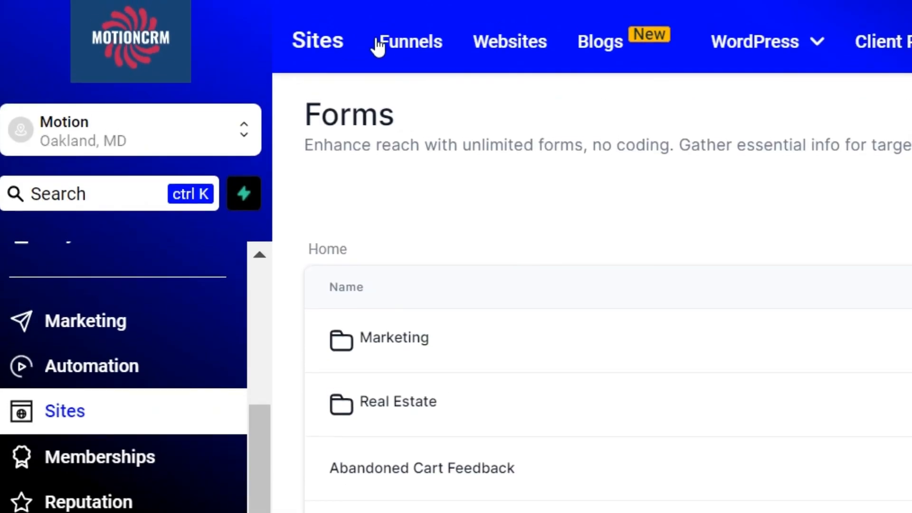
{"action": "mouse_move", "coordinate": [797, 45]}
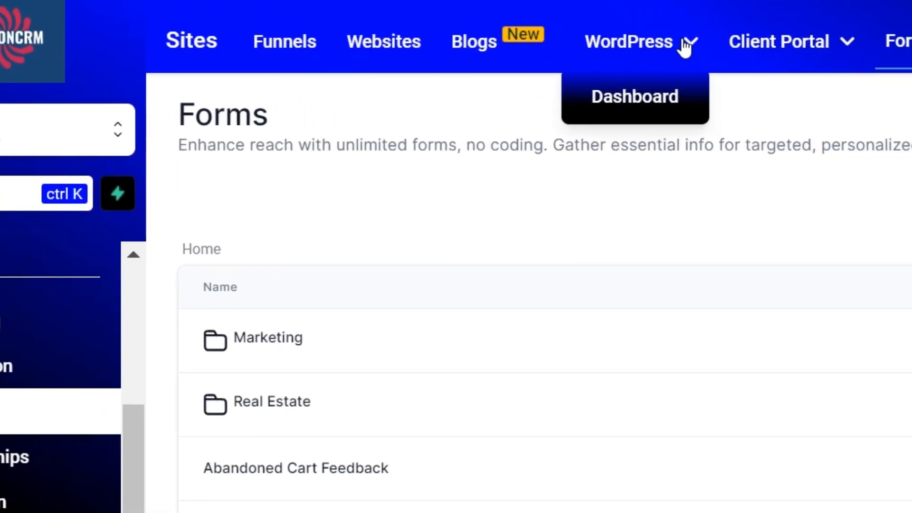
{"action": "mouse_move", "coordinate": [905, 43]}
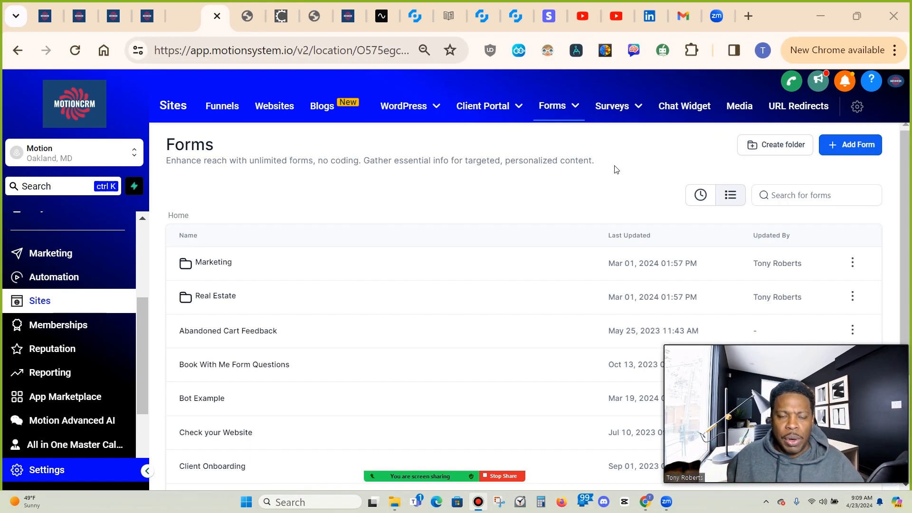
Open the Perfect Review Program Form for editing from the second page of the forms list.
{"action": "scroll", "coordinate": [629, 286], "scroll_direction": "down", "scroll_amount": 3}
{"action": "left_click_drag", "start_coordinate": [825, 350], "coordinate": [760, 197]}
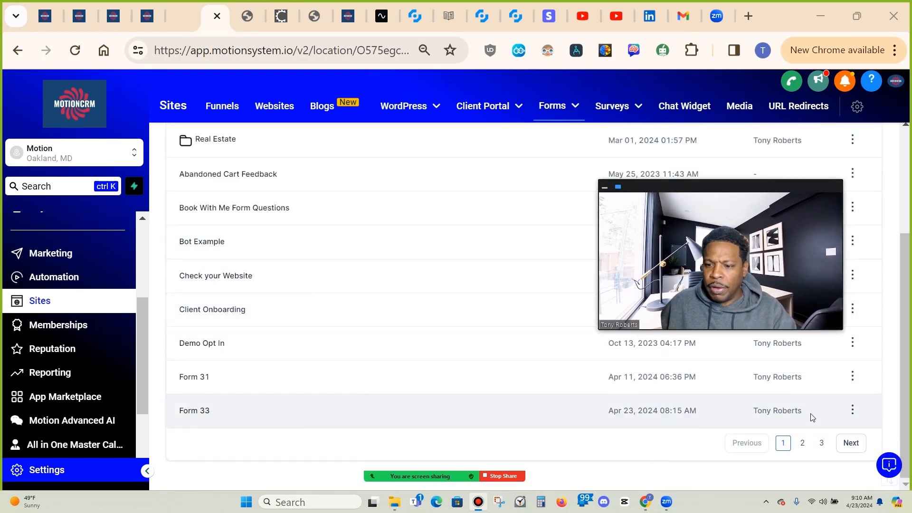
{"action": "left_click", "coordinate": [802, 443]}
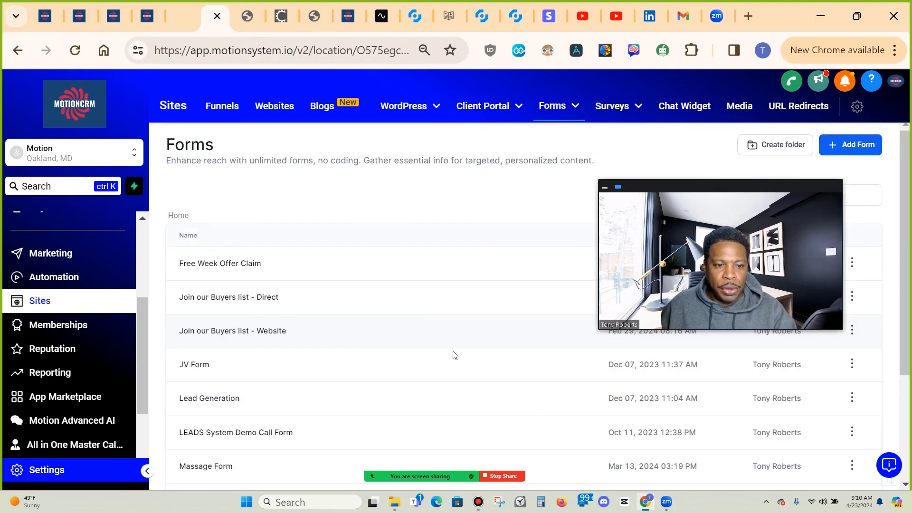
{"action": "scroll", "coordinate": [446, 363], "scroll_direction": "down", "scroll_amount": 5}
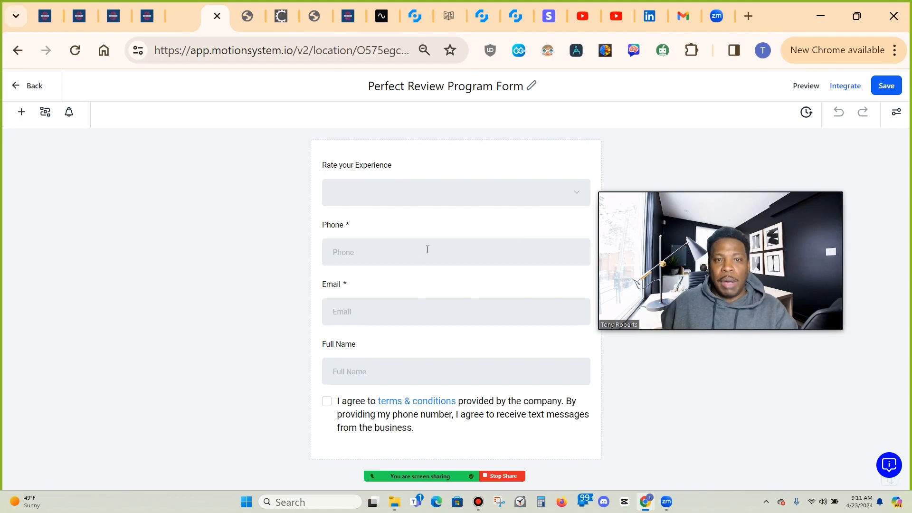
Reorder the form fields so that Full Name follows Rate your Experience and Phone comes after Email.
{"action": "left_click", "coordinate": [570, 202]}
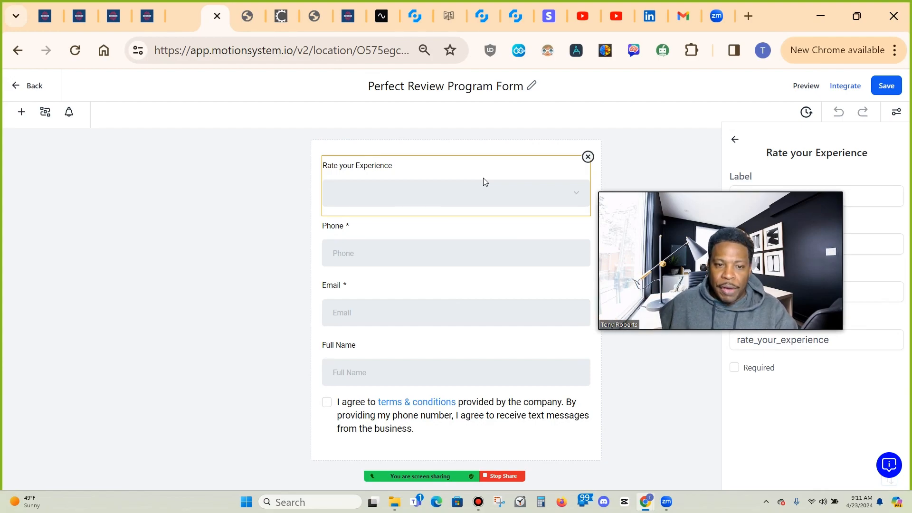
{"action": "left_click", "coordinate": [598, 189]}
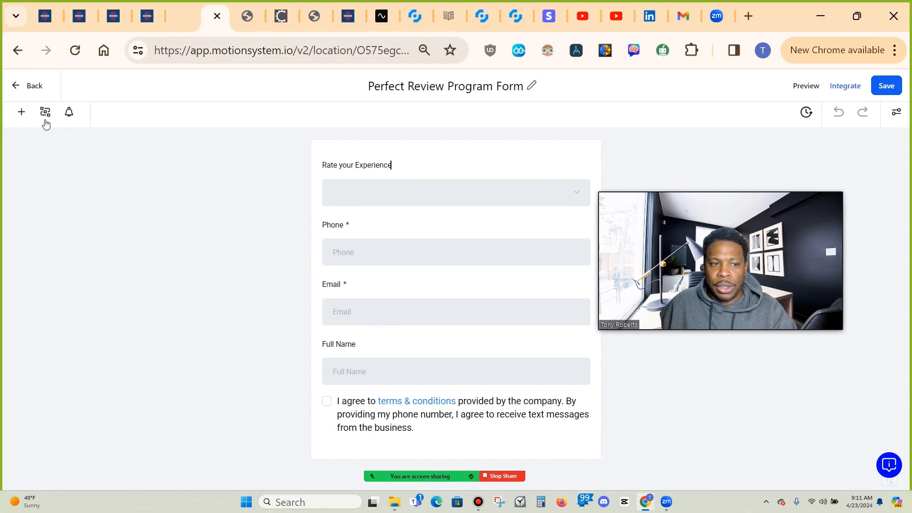
{"action": "left_click", "coordinate": [445, 173]}
{"action": "left_click", "coordinate": [437, 242]}
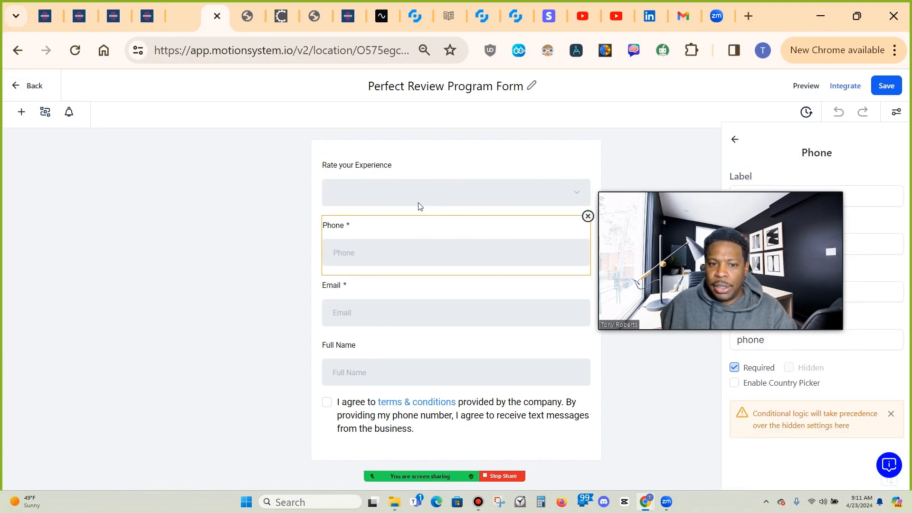
{"action": "left_click", "coordinate": [397, 357]}
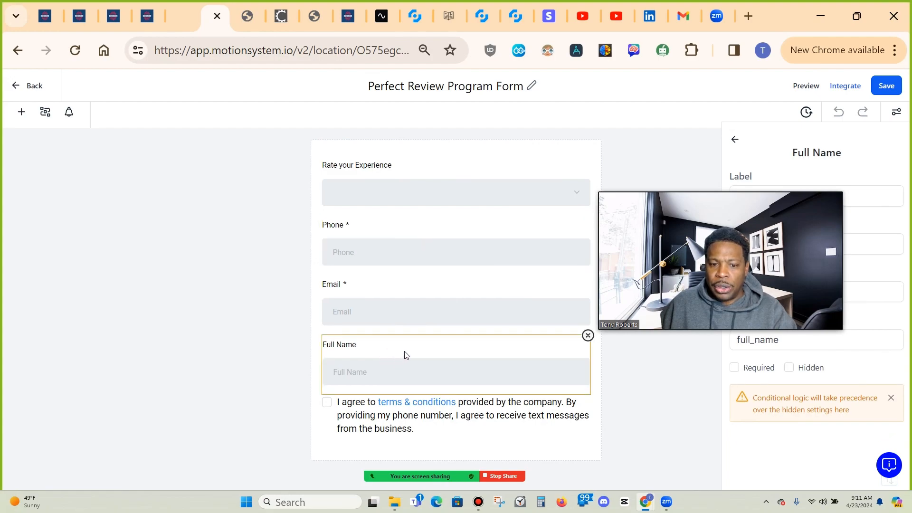
{"action": "left_click_drag", "start_coordinate": [404, 355], "coordinate": [409, 255]}
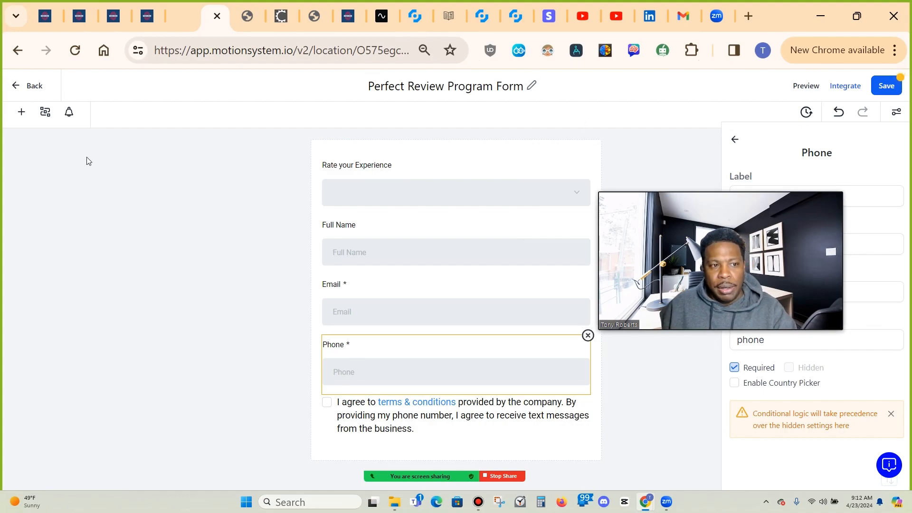
Look through the Quick Add and Custom Fields elements that can be added to the form.
{"action": "left_click", "coordinate": [22, 113]}
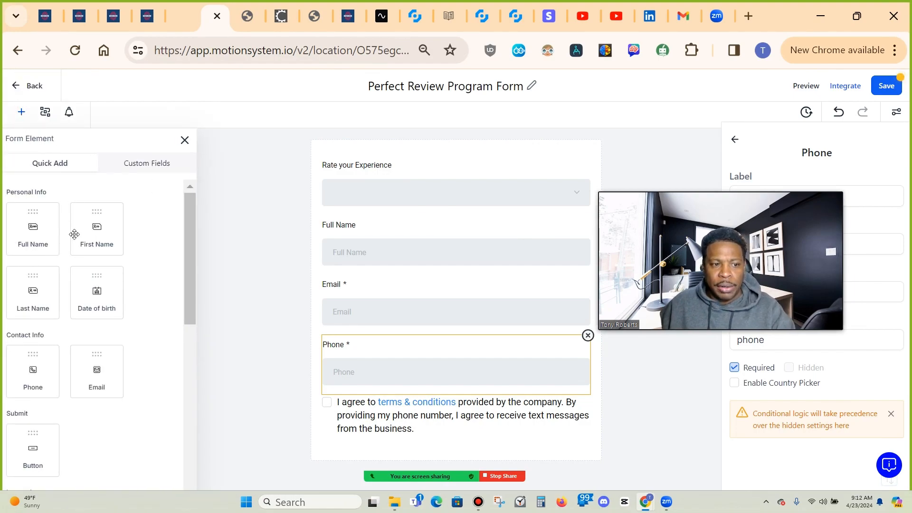
{"action": "mouse_move", "coordinate": [193, 299]}
{"action": "left_mouse_down"}
{"action": "mouse_move", "coordinate": [193, 428]}
{"action": "mouse_move", "coordinate": [196, 282]}
{"action": "left_mouse_up"}
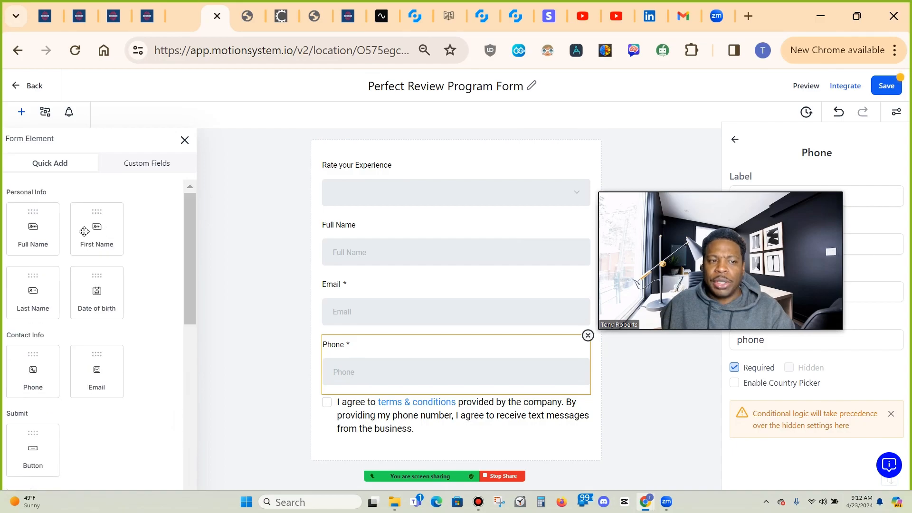
{"action": "left_click", "coordinate": [151, 163]}
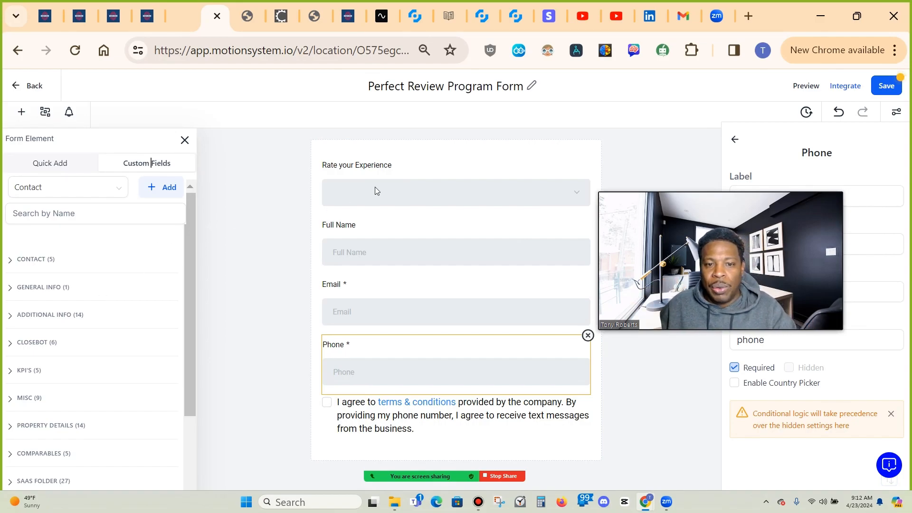
{"action": "left_click", "coordinate": [227, 198]}
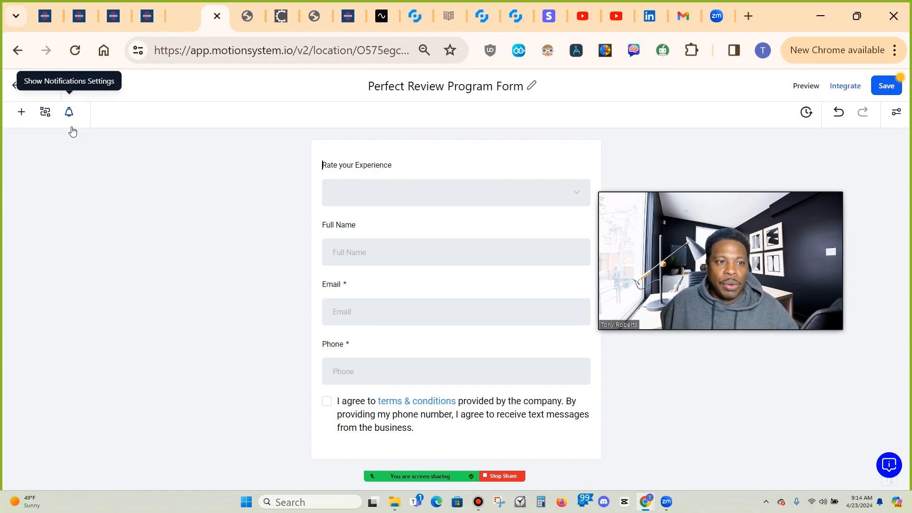
{"action": "left_click", "coordinate": [21, 111]}
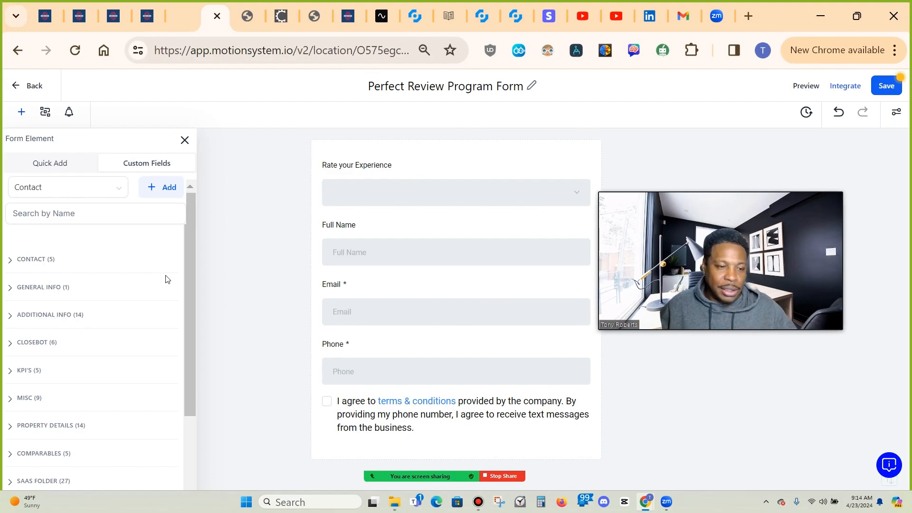
{"action": "left_click", "coordinate": [48, 165]}
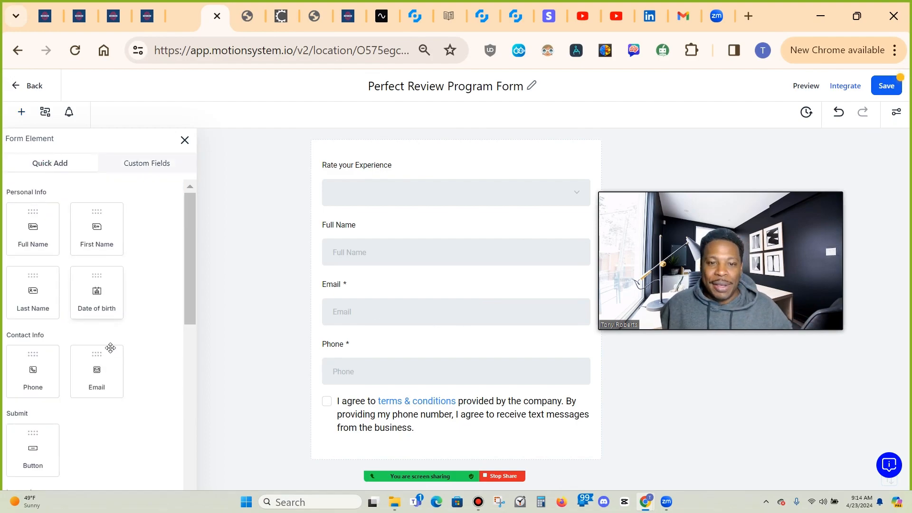
{"action": "scroll", "coordinate": [116, 356], "scroll_direction": "down", "scroll_amount": 3}
{"action": "scroll", "coordinate": [116, 356], "scroll_direction": "down", "scroll_amount": 3}
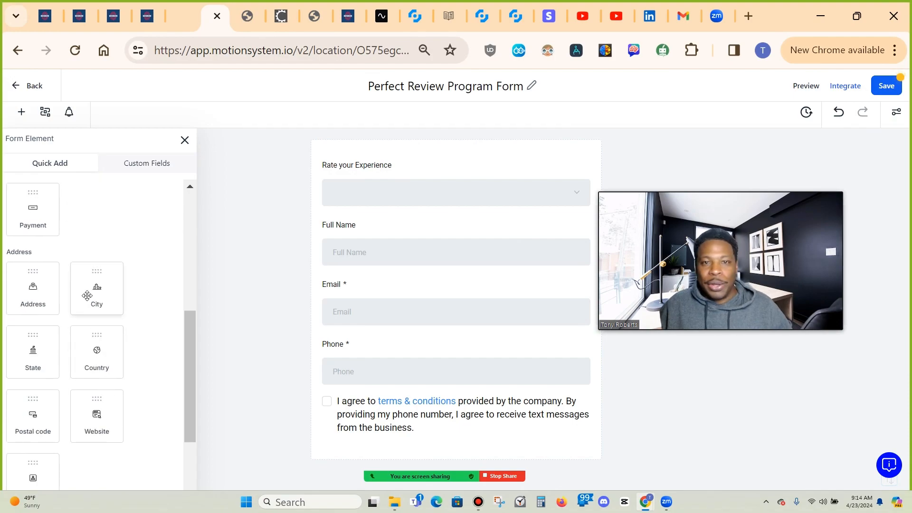
{"action": "scroll", "coordinate": [197, 308], "scroll_direction": "up", "scroll_amount": 3}
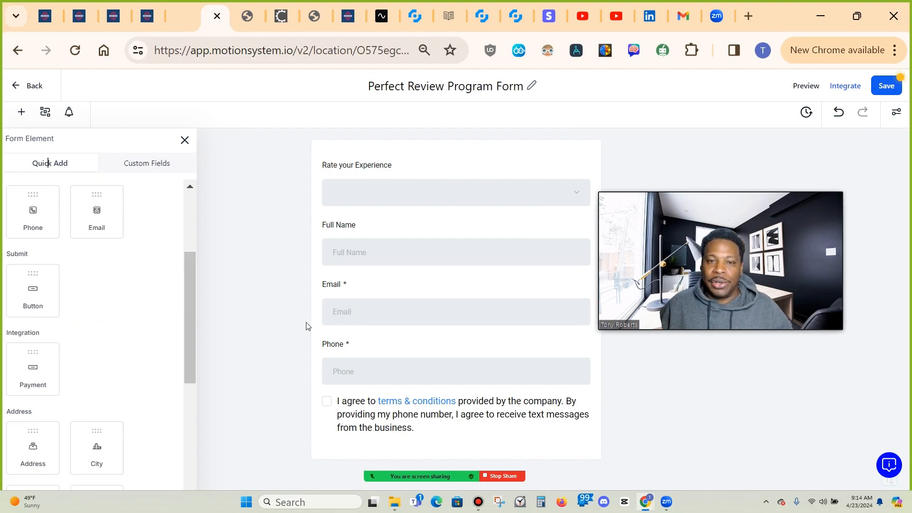
{"action": "scroll", "coordinate": [181, 238], "scroll_direction": "up", "scroll_amount": 3}
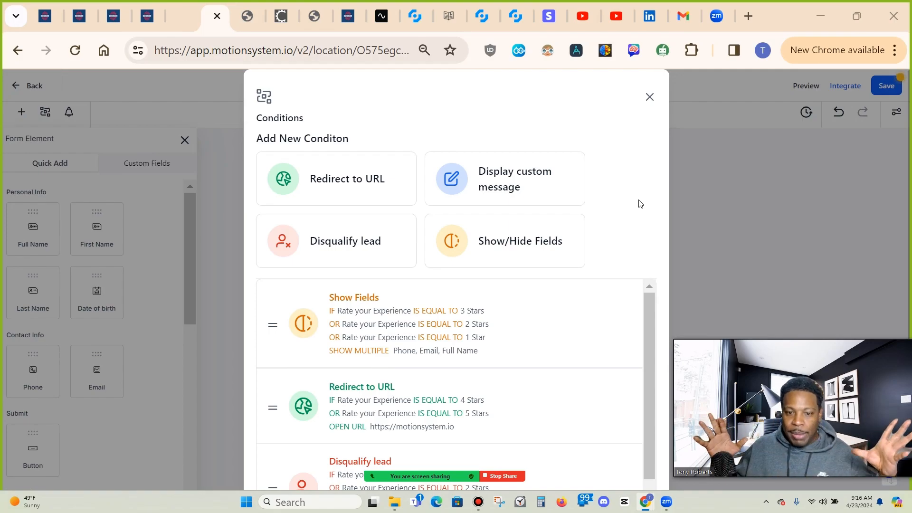
Examine the Display custom message condition's options and the form's existing conditional logic rules.
{"action": "left_click", "coordinate": [486, 188]}
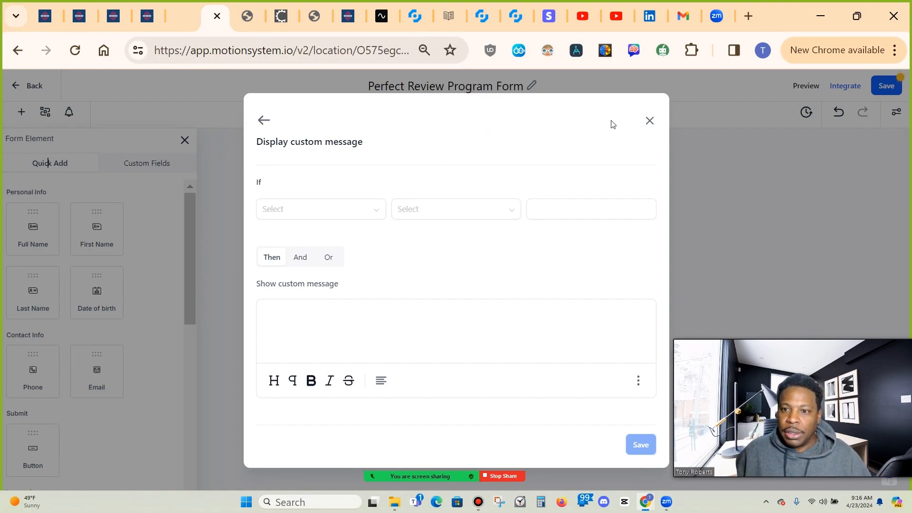
{"action": "left_click", "coordinate": [650, 122]}
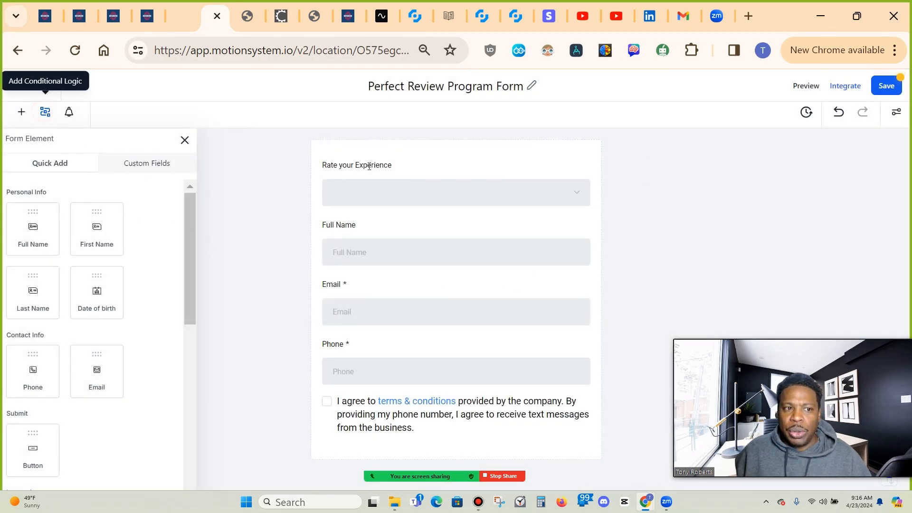
{"action": "left_click", "coordinate": [46, 111]}
{"action": "left_click", "coordinate": [264, 121]}
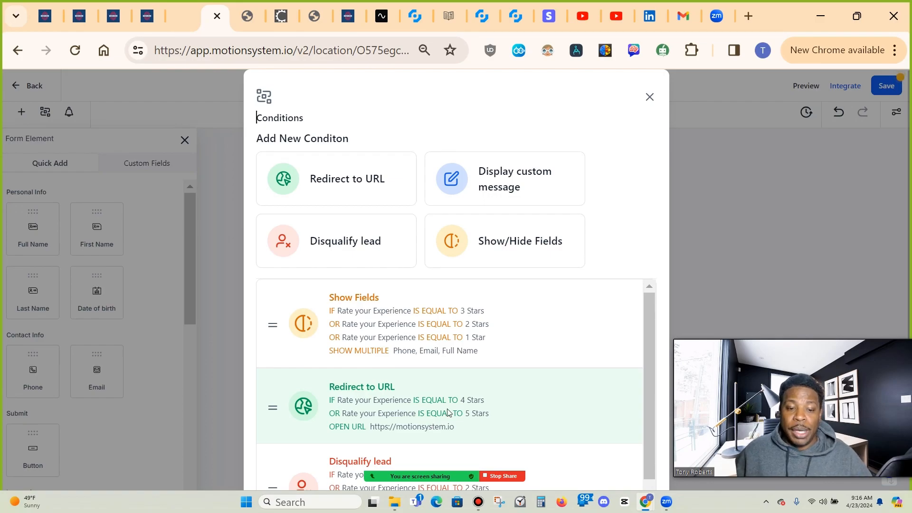
{"action": "scroll", "coordinate": [453, 402], "scroll_direction": "down", "scroll_amount": 1}
{"action": "scroll", "coordinate": [461, 378], "scroll_direction": "down", "scroll_amount": 2}
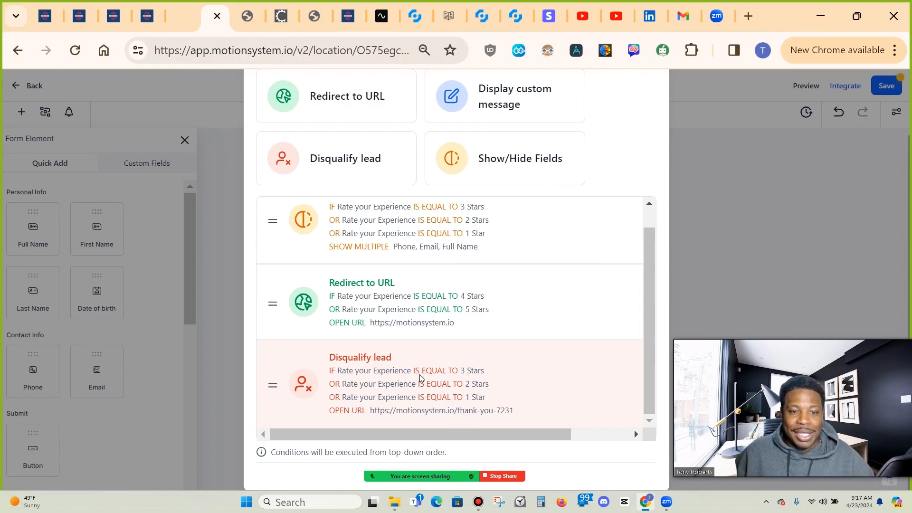
{"action": "scroll", "coordinate": [438, 304], "scroll_direction": "up", "scroll_amount": 3}
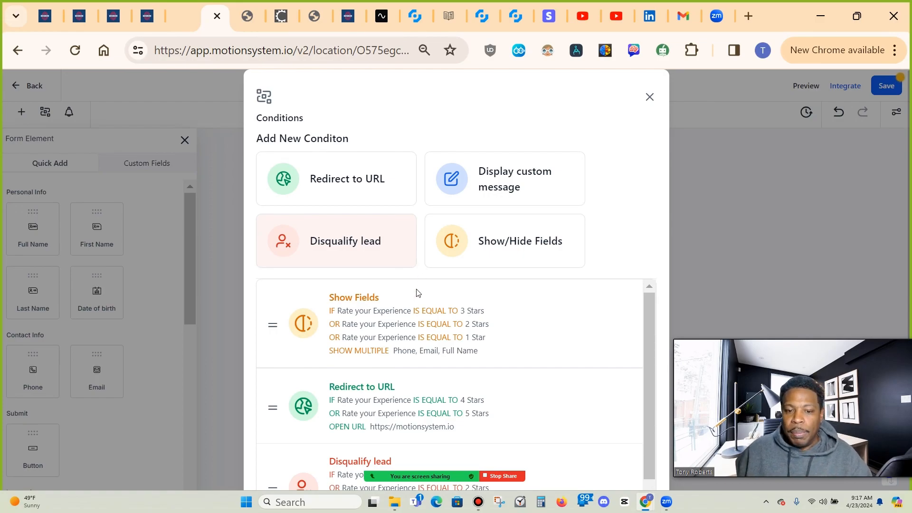
{"action": "scroll", "coordinate": [416, 328], "scroll_direction": "down", "scroll_amount": 1}
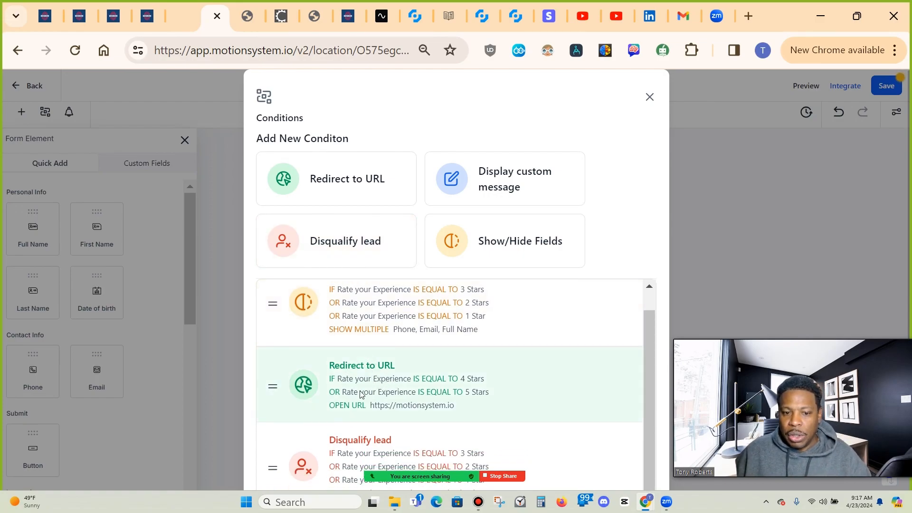
{"action": "left_click", "coordinate": [349, 201]}
{"action": "left_click", "coordinate": [355, 205]}
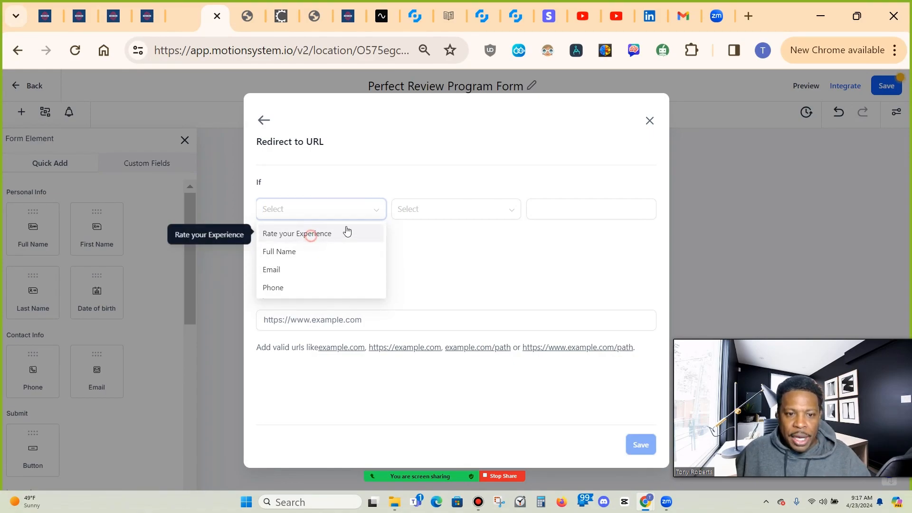
{"action": "left_click", "coordinate": [327, 235]}
{"action": "left_click", "coordinate": [628, 211]}
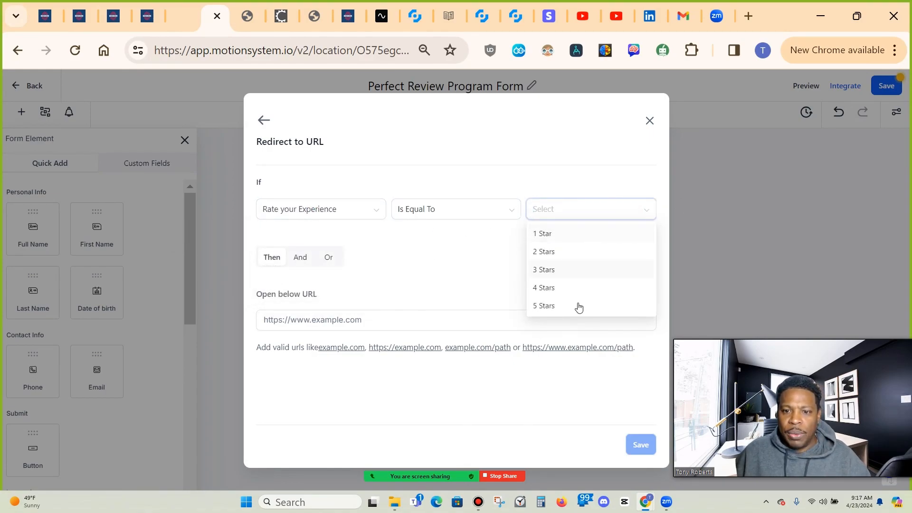
{"action": "left_click", "coordinate": [555, 254]}
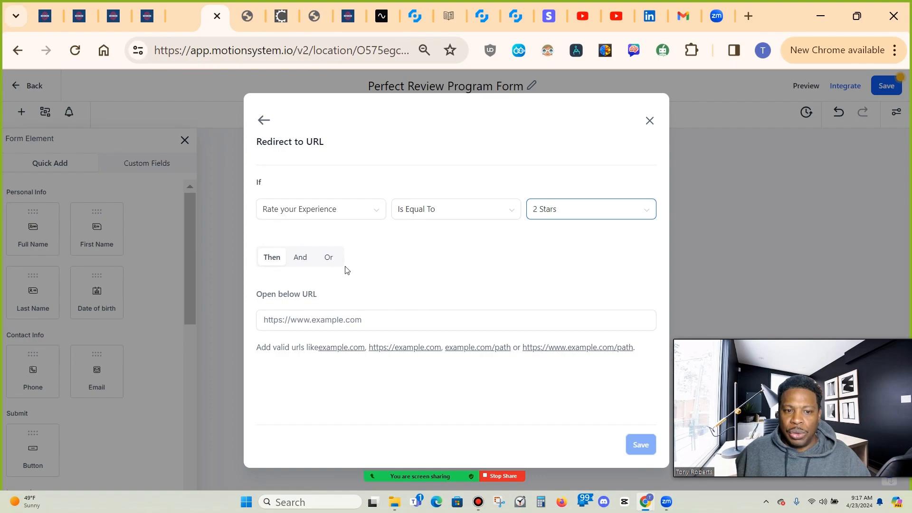
{"action": "left_click", "coordinate": [374, 319]}
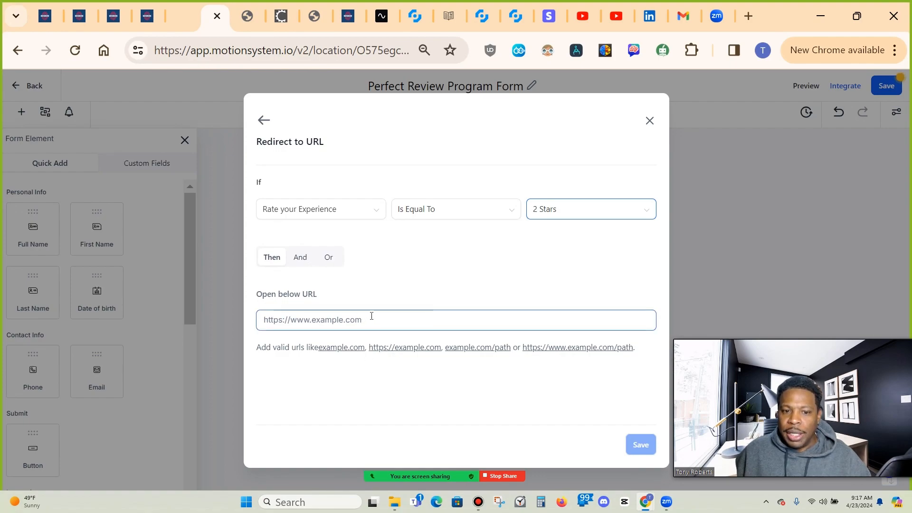
{"action": "type", "text": "www"}
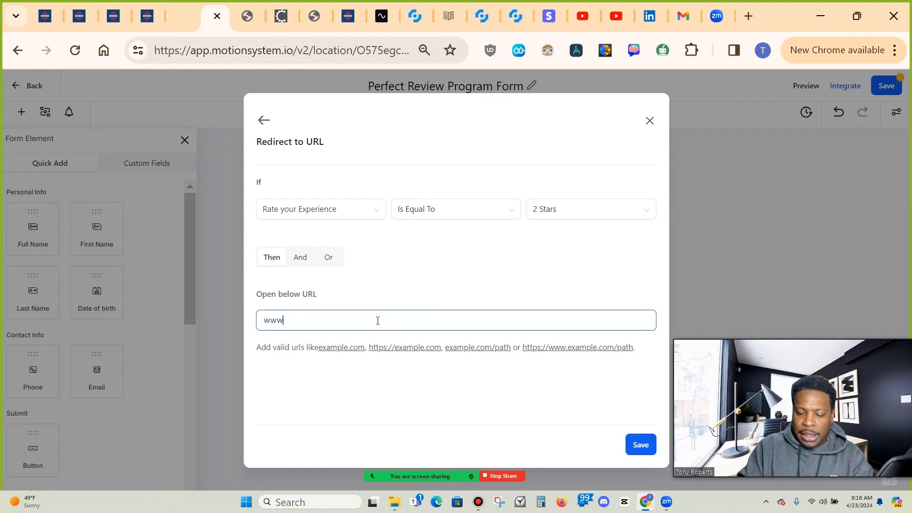
{"action": "type", "text": ".gotoba"}
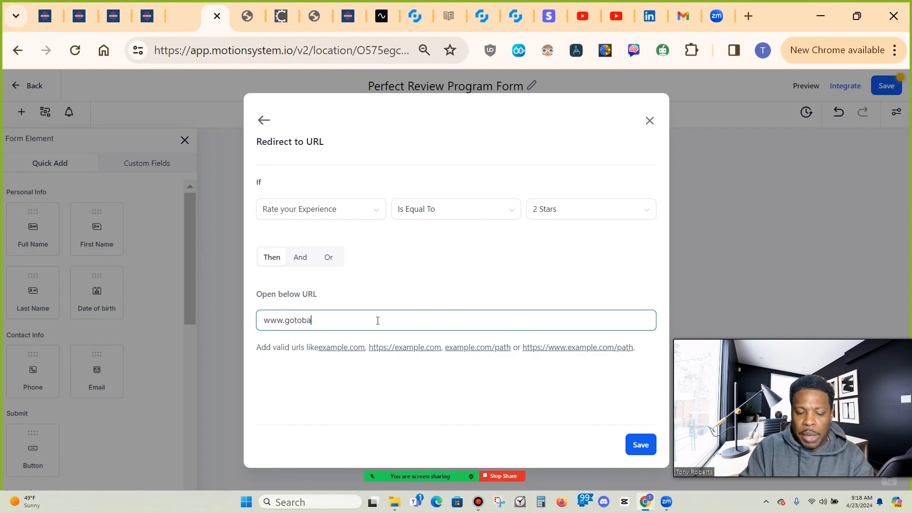
{"action": "type", "text": "dreview.com"}
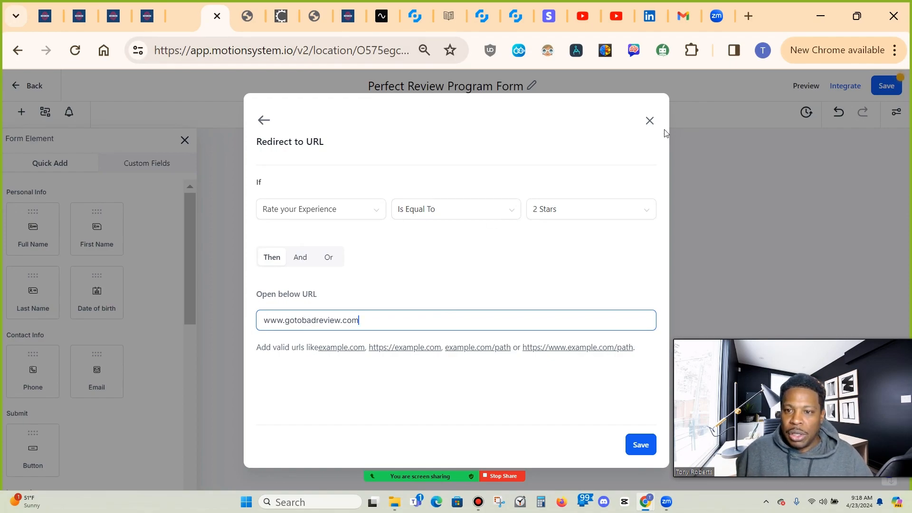
{"action": "left_click", "coordinate": [735, 246]}
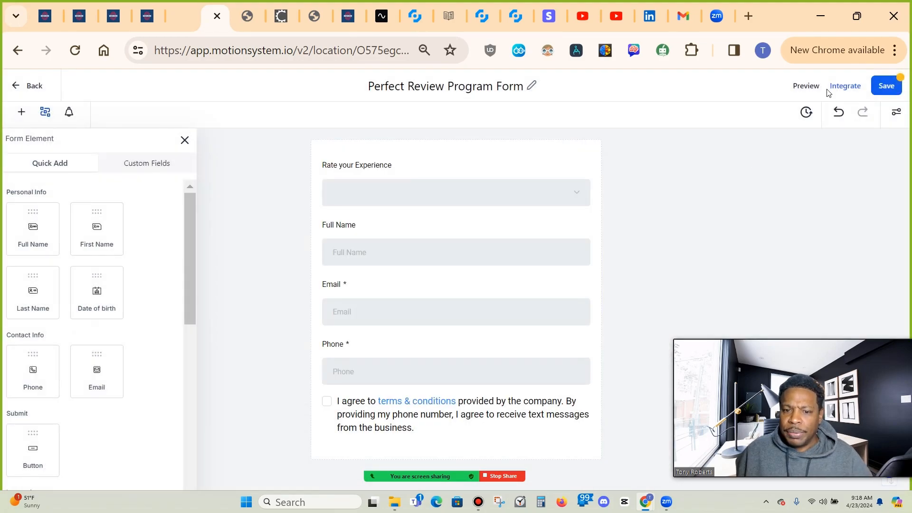
Preview the Perfect Review Program Form and choose 1 Star for Rate your Experience.
{"action": "left_click", "coordinate": [807, 86]}
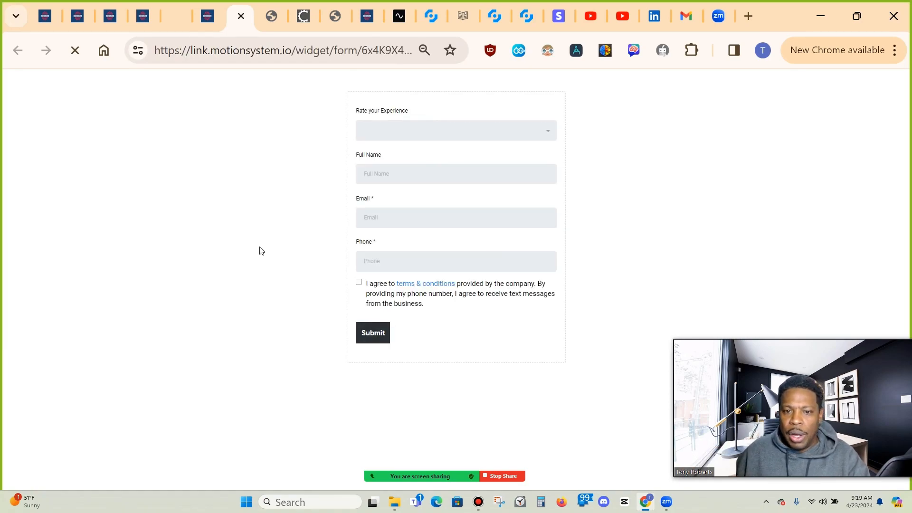
{"action": "left_click", "coordinate": [545, 131]}
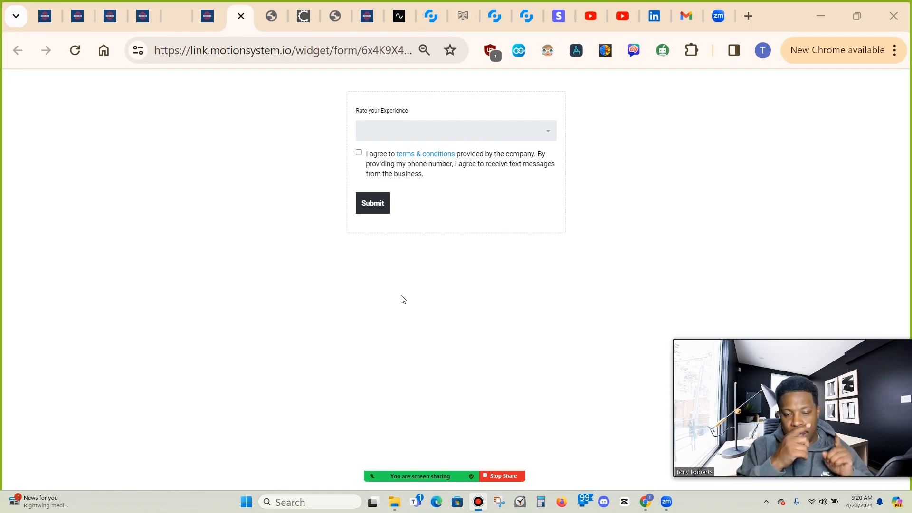
{"action": "left_click", "coordinate": [548, 135]}
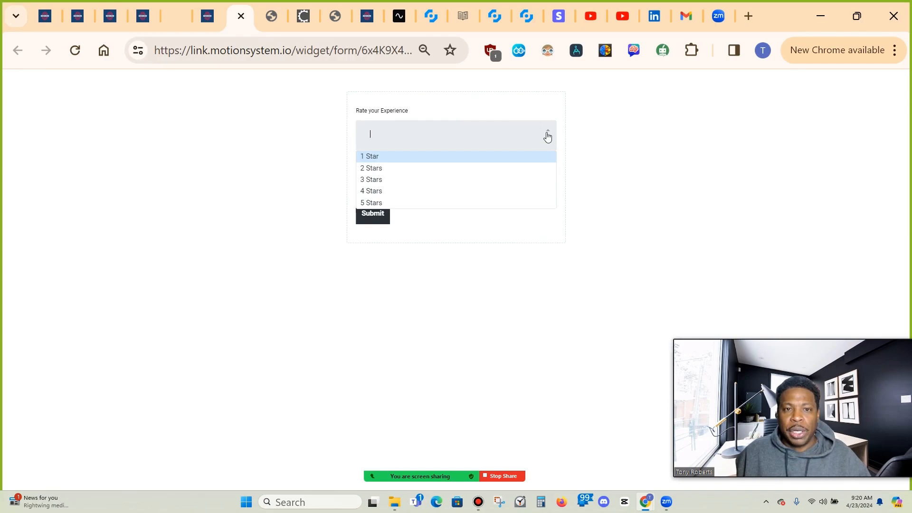
{"action": "left_click", "coordinate": [443, 158]}
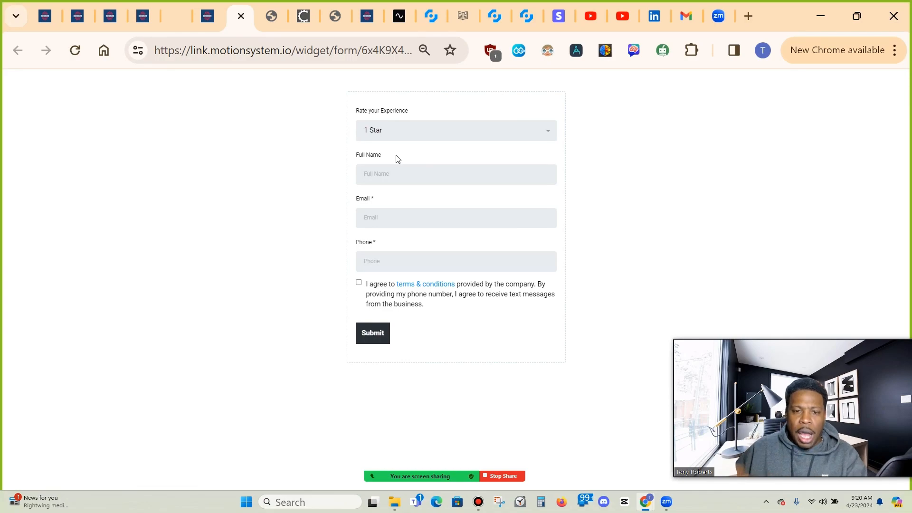
Fill in the test contact's full name and e-mail address in the previewed form.
{"action": "left_click", "coordinate": [397, 174]}
{"action": "type", "text": "Tony Test"}
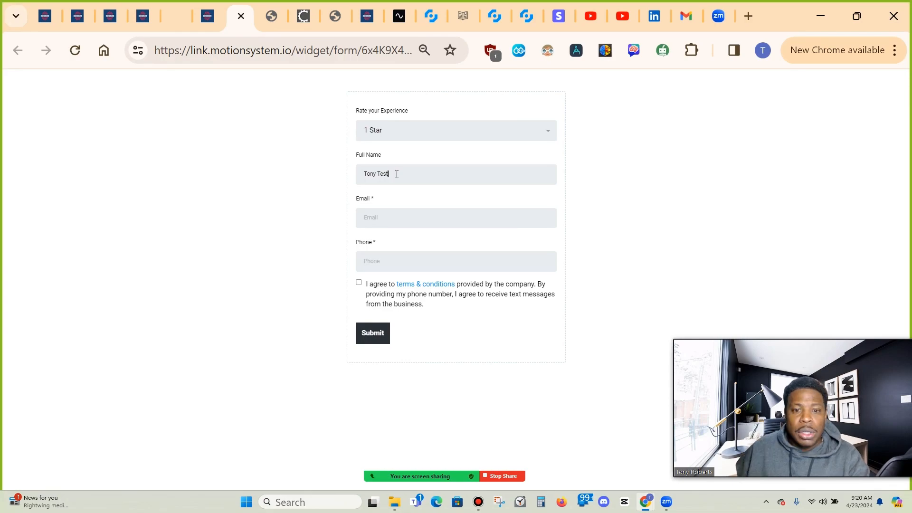
{"action": "left_click", "coordinate": [393, 214]}
{"action": "type", "text": "tewst"}
{"action": "key", "text": "BackSpace"}
{"action": "key", "text": "BackSpace"}
{"action": "key", "text": "BackSpace"}
{"action": "type", "text": "s"}
{"action": "type", "text": "t"}
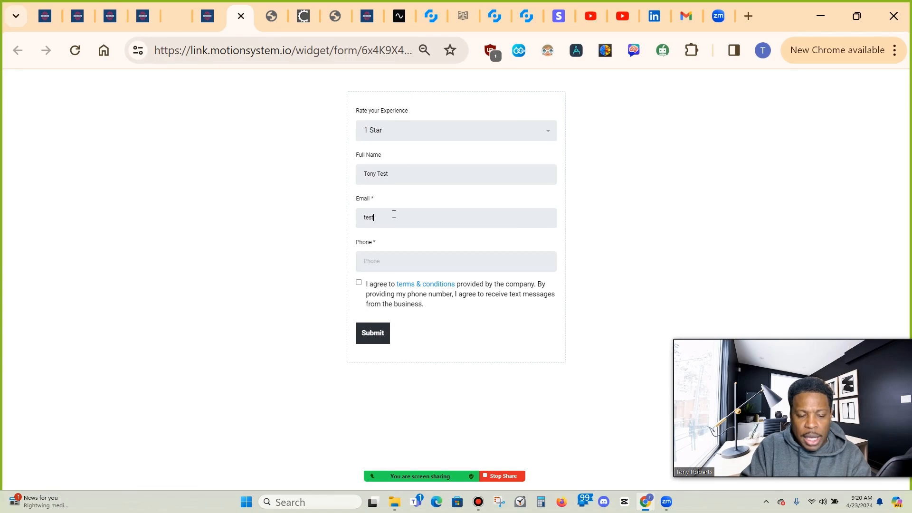
{"action": "type", "text": "@test.com"}
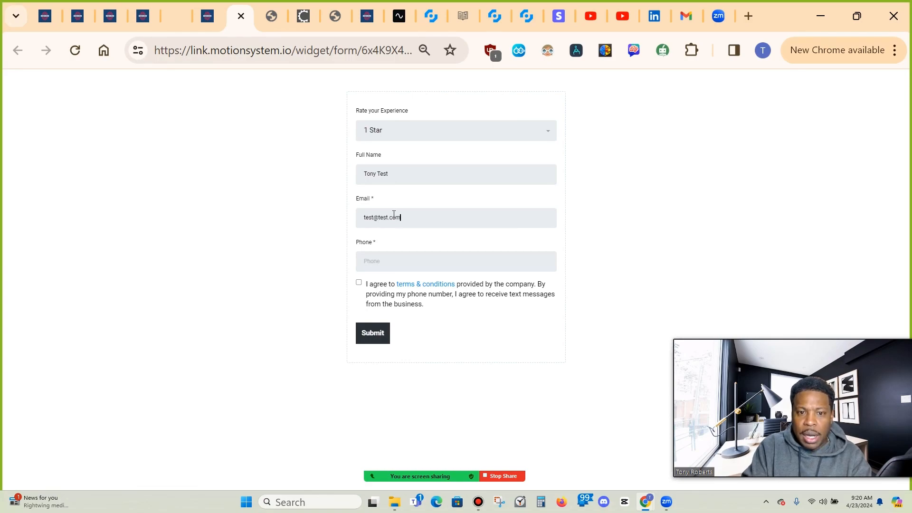
Enter the test contact's phone number, agree to the terms & conditions and submit the form.
{"action": "type", "text": "301 555"}
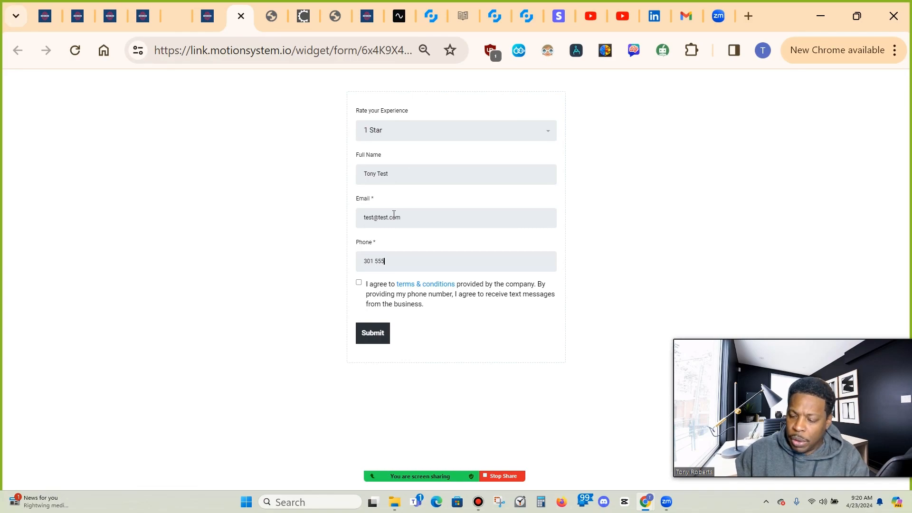
{"action": "type", "text": "5656"}
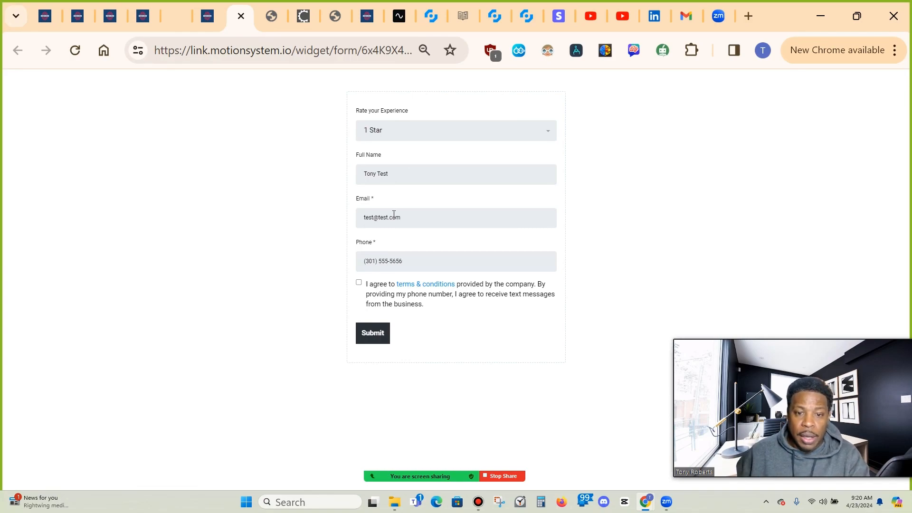
{"action": "left_click", "coordinate": [359, 283]}
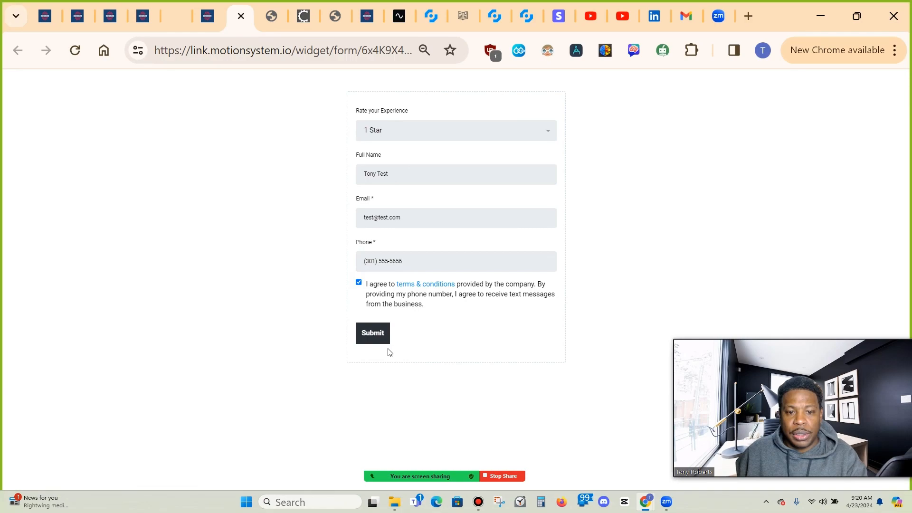
{"action": "left_click", "coordinate": [373, 332]}
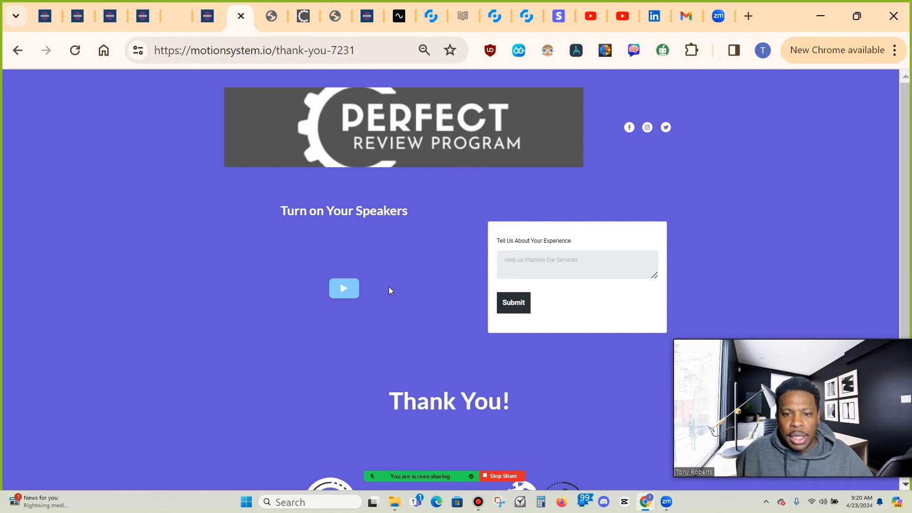
Play the Turn on Your Speakers video on the thank-you page and return to the form editor.
{"action": "left_click", "coordinate": [349, 290]}
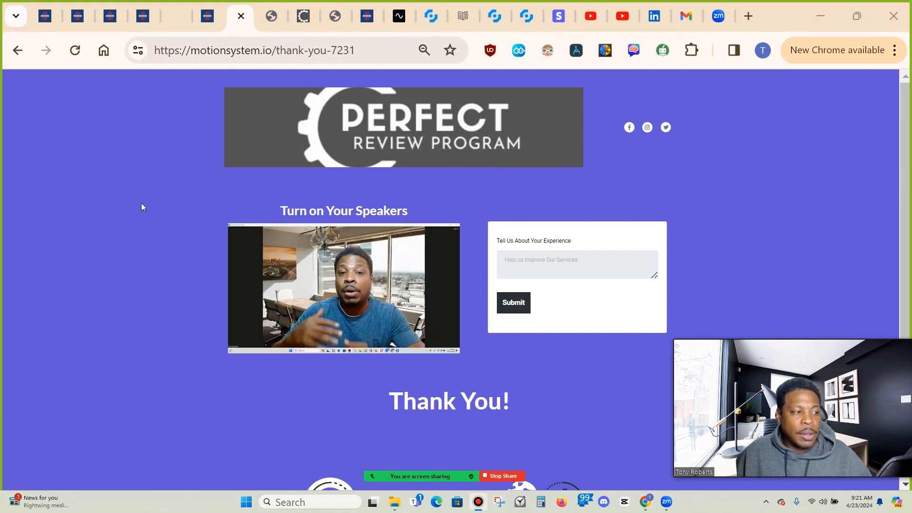
{"action": "mouse_move", "coordinate": [346, 295]}
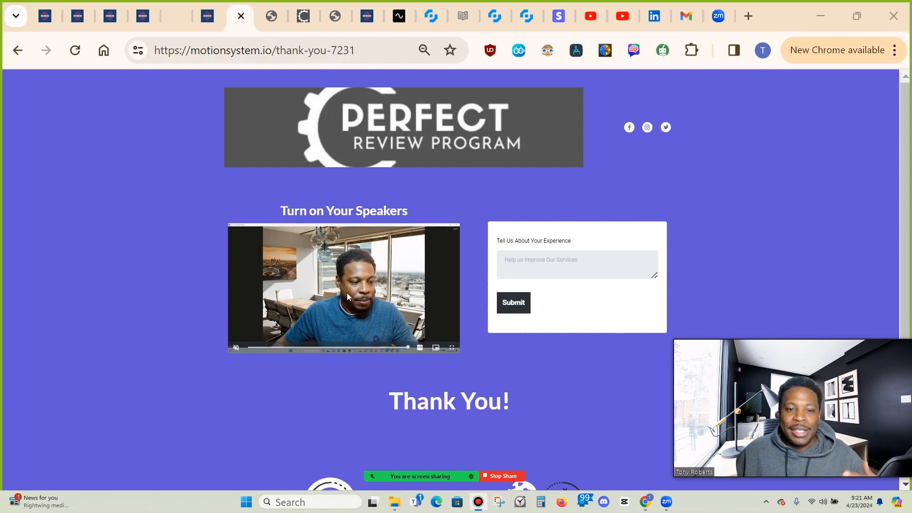
{"action": "left_click", "coordinate": [215, 21]}
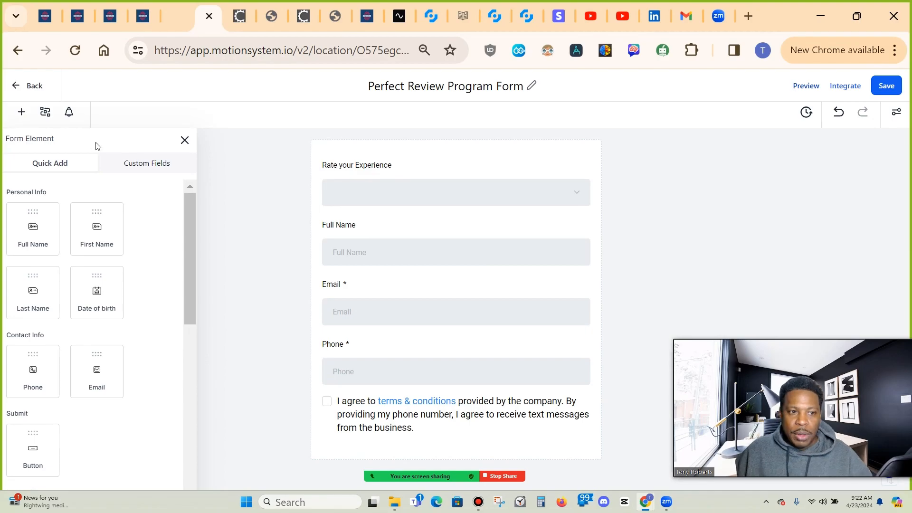
Examine the form's existing Show Fields, Redirect to URL and Disqualify lead conditions.
{"action": "left_click", "coordinate": [45, 112]}
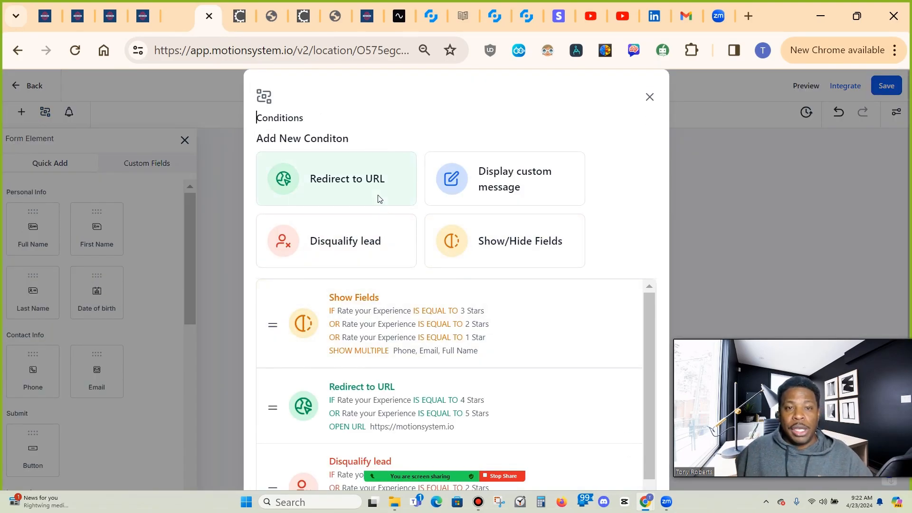
{"action": "scroll", "coordinate": [444, 257], "scroll_direction": "down", "scroll_amount": 1}
{"action": "scroll", "coordinate": [444, 257], "scroll_direction": "down", "scroll_amount": 1}
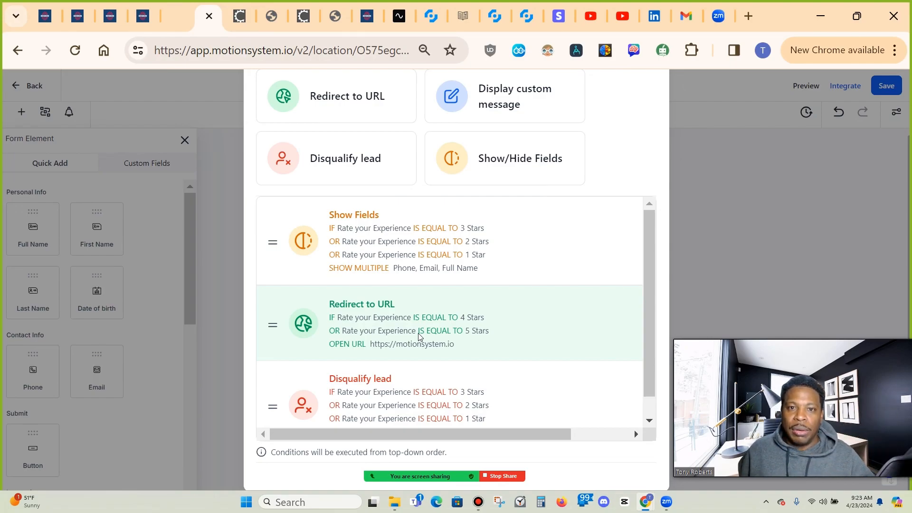
{"action": "scroll", "coordinate": [420, 337], "scroll_direction": "down", "scroll_amount": 1}
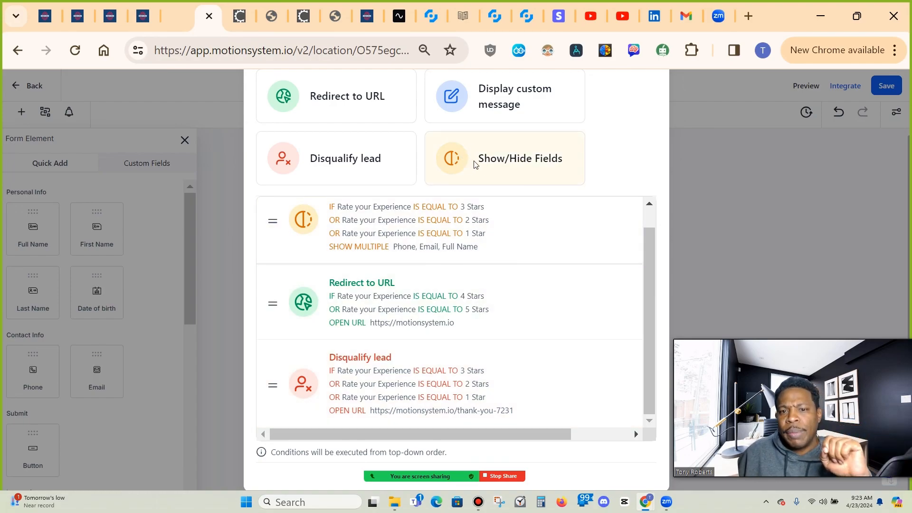
Try a Show/Hide Fields condition showing Full Name, Email and Phone when Rate your Experience is equal to 1 Star, and leave without saving it.
{"action": "left_click", "coordinate": [500, 162]}
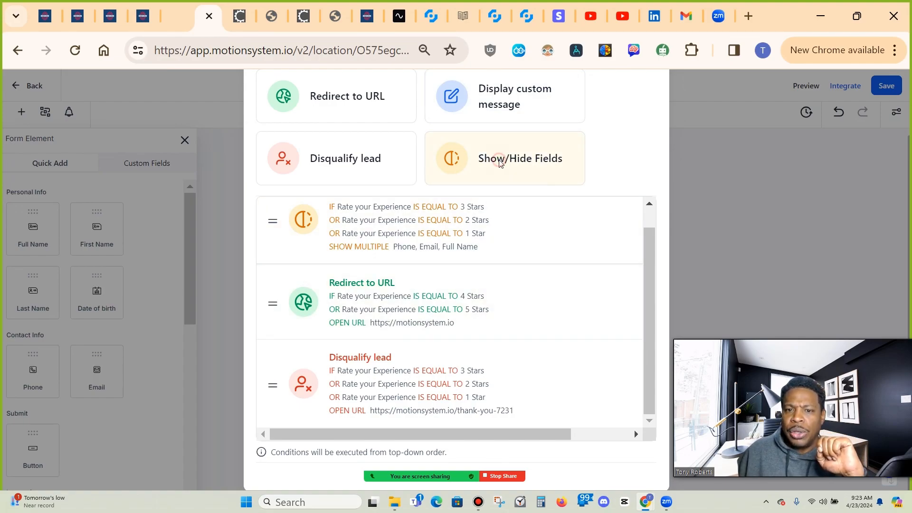
{"action": "left_click", "coordinate": [304, 210]}
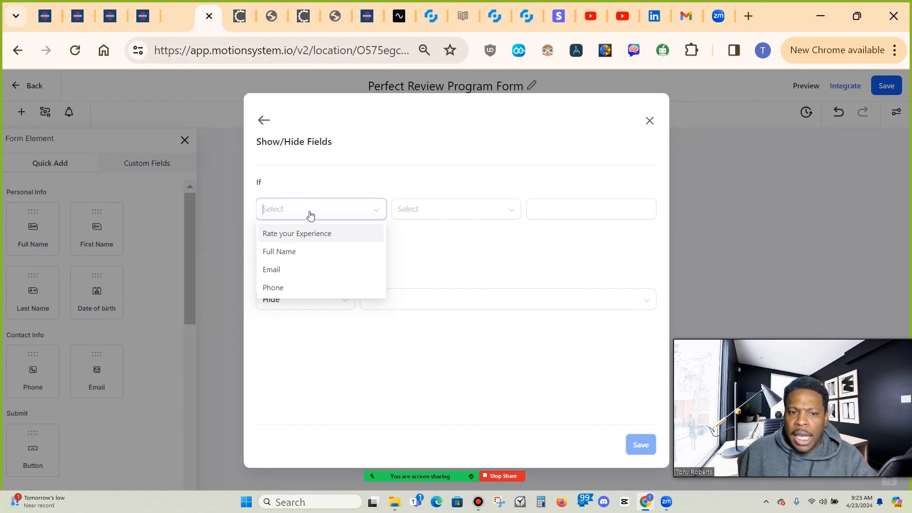
{"action": "left_click", "coordinate": [329, 233]}
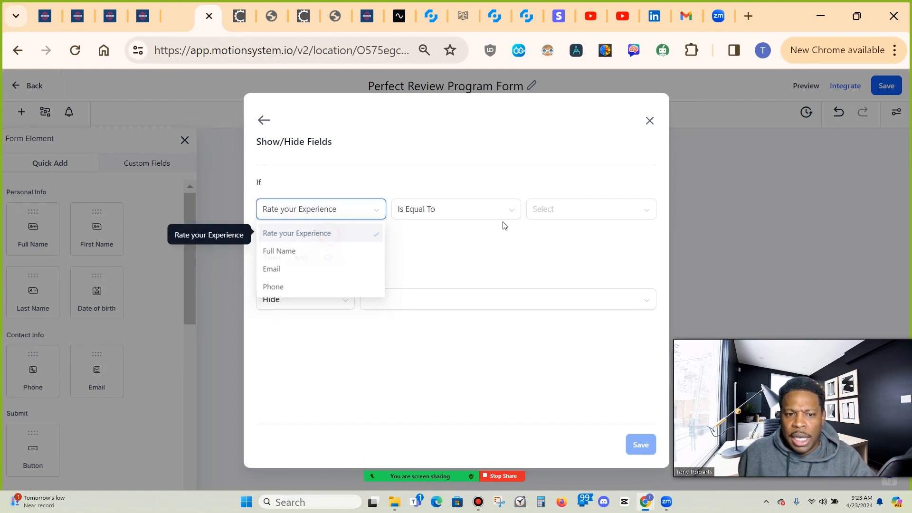
{"action": "left_click", "coordinate": [562, 209]}
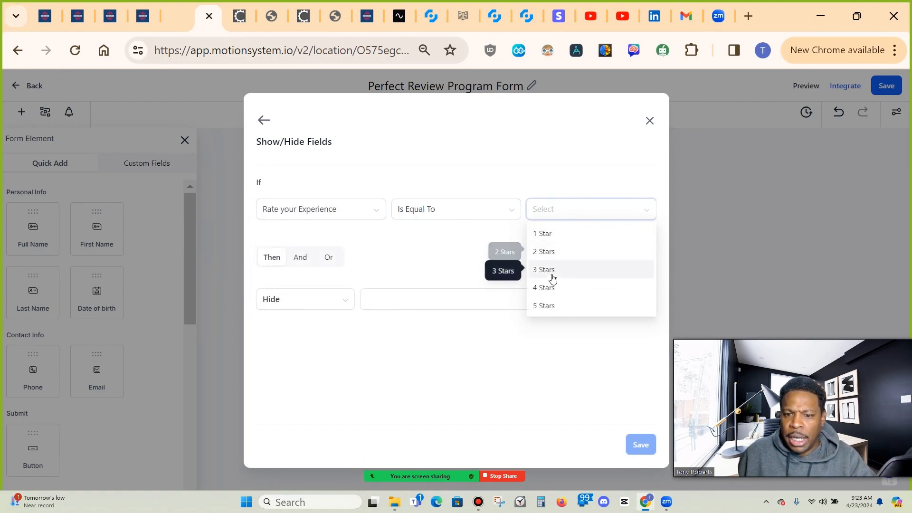
{"action": "left_click", "coordinate": [546, 234]}
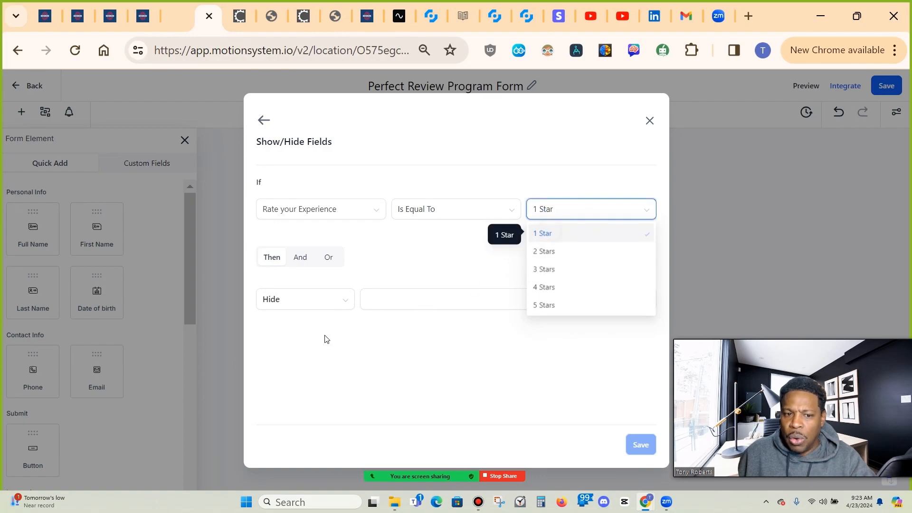
{"action": "left_click", "coordinate": [343, 303]}
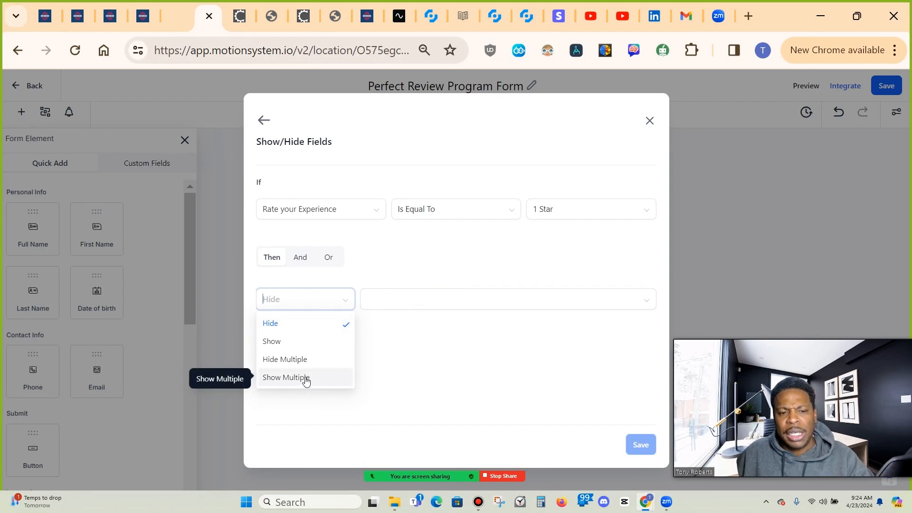
{"action": "left_click", "coordinate": [306, 379]}
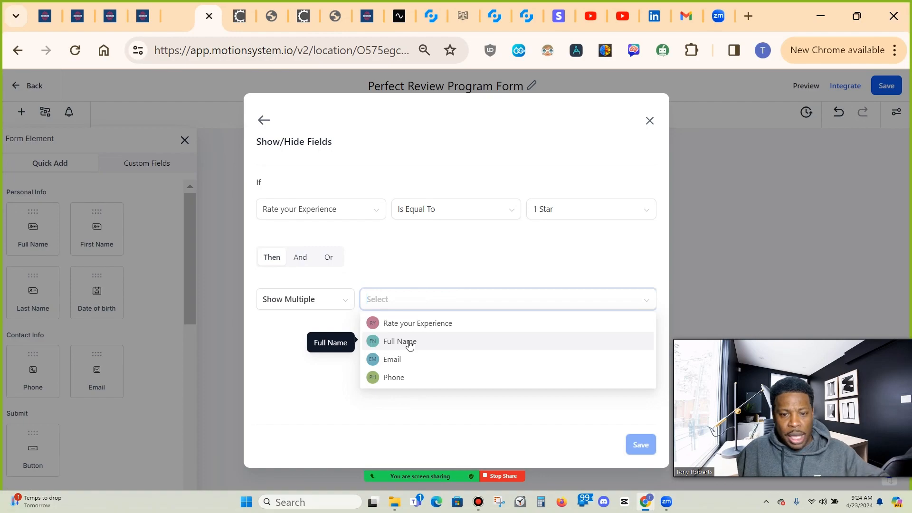
{"action": "left_click", "coordinate": [410, 344]}
{"action": "left_click", "coordinate": [414, 362]}
{"action": "left_click", "coordinate": [412, 377]}
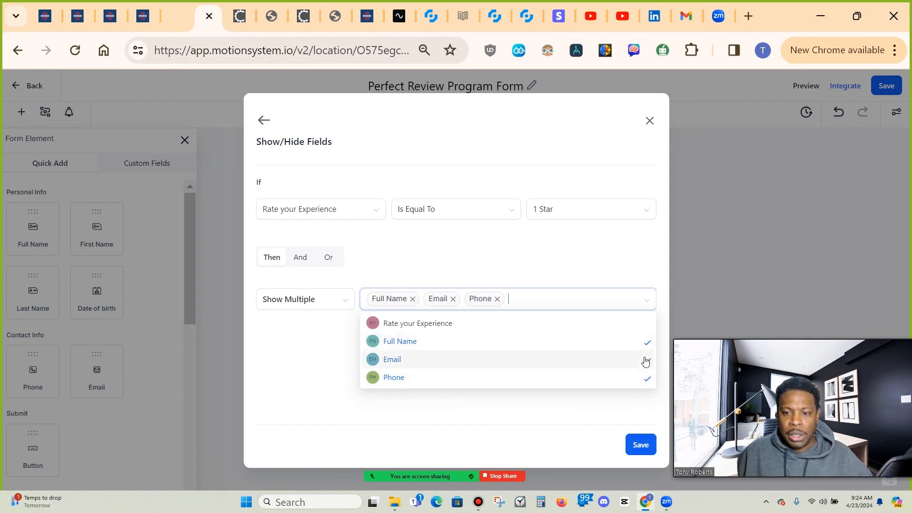
{"action": "left_click", "coordinate": [331, 359]}
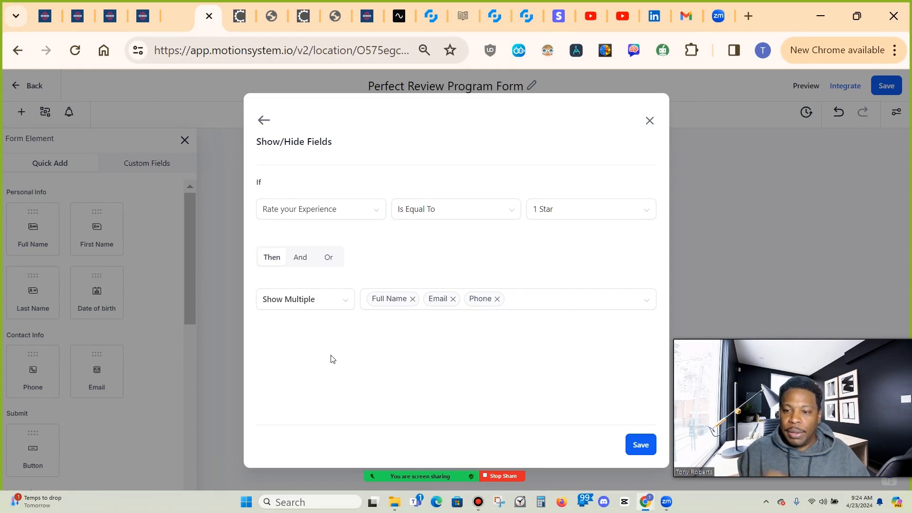
{"action": "left_click", "coordinate": [650, 122]}
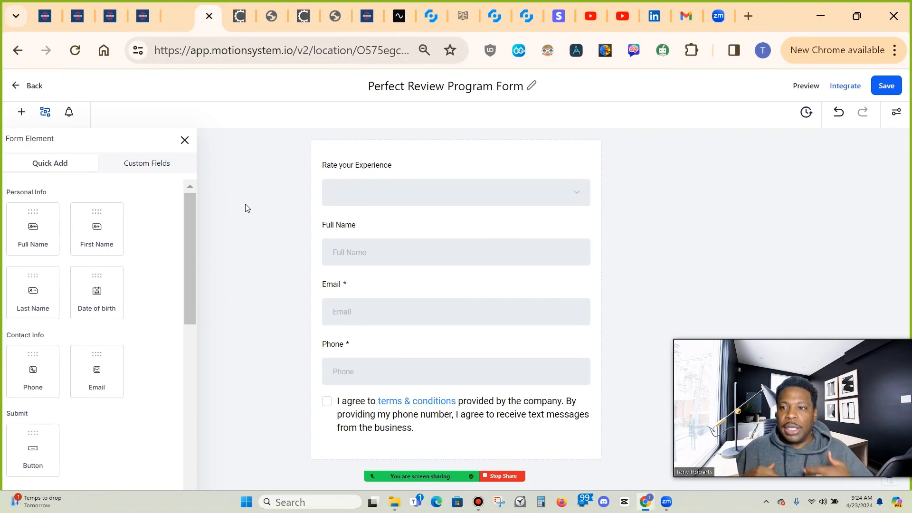
{"action": "left_click", "coordinate": [45, 113]}
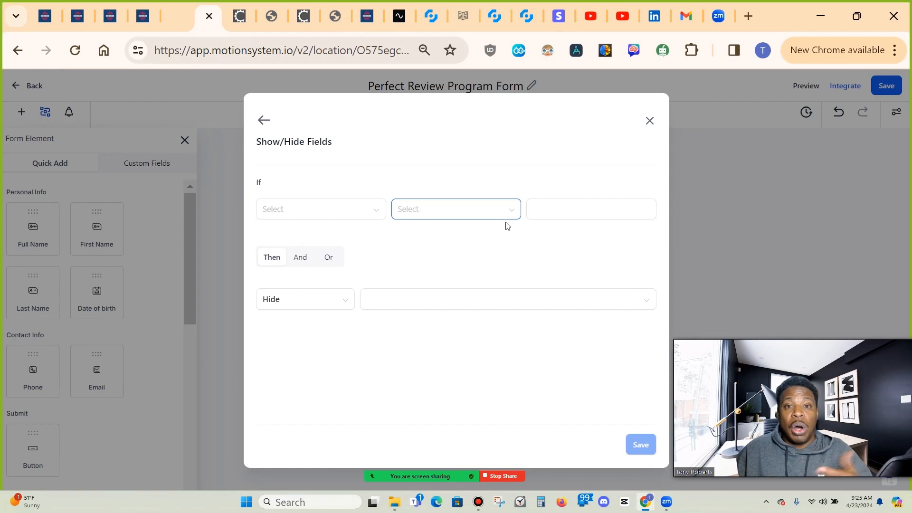
{"action": "left_click", "coordinate": [652, 116]}
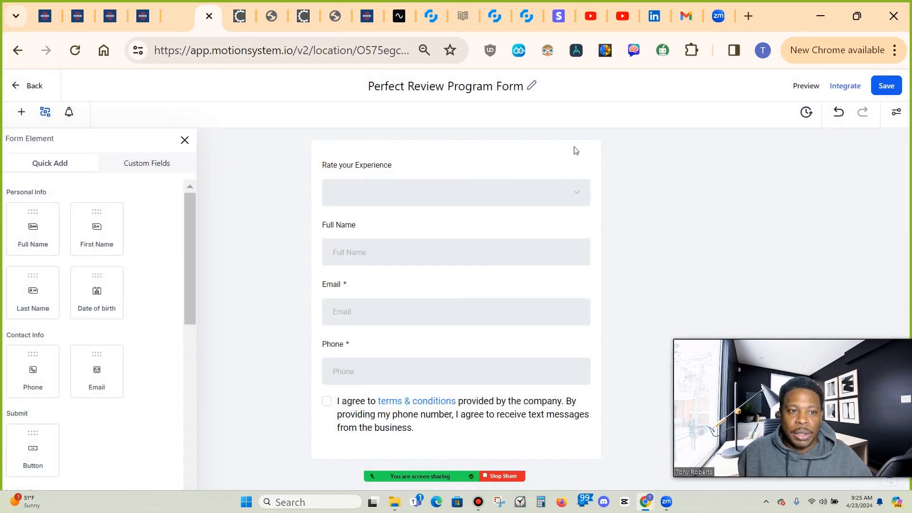
Go back to the forms list and start a new form from scratch.
{"action": "left_click", "coordinate": [33, 87]}
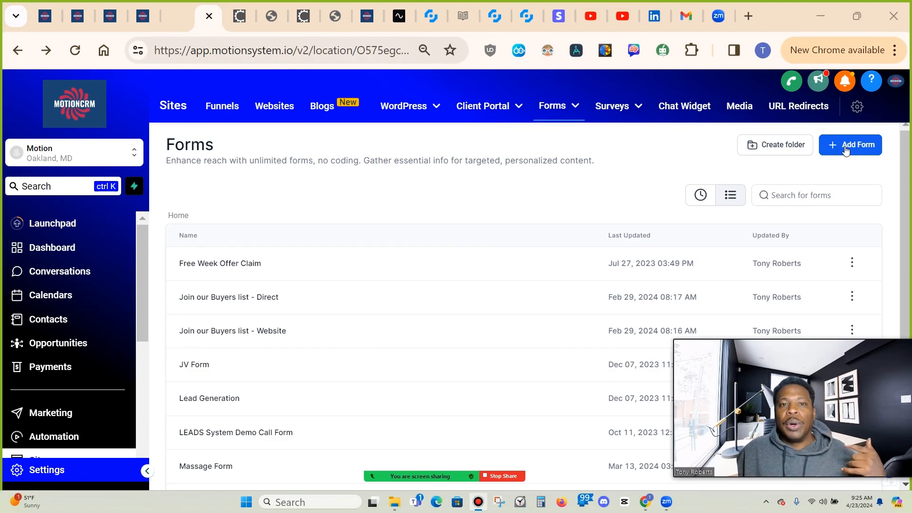
{"action": "left_click", "coordinate": [848, 146]}
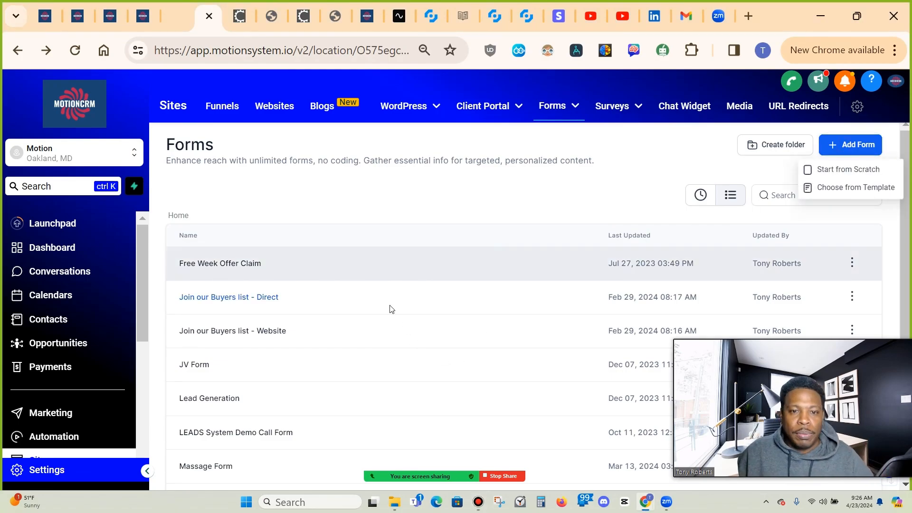
{"action": "left_click", "coordinate": [857, 170]}
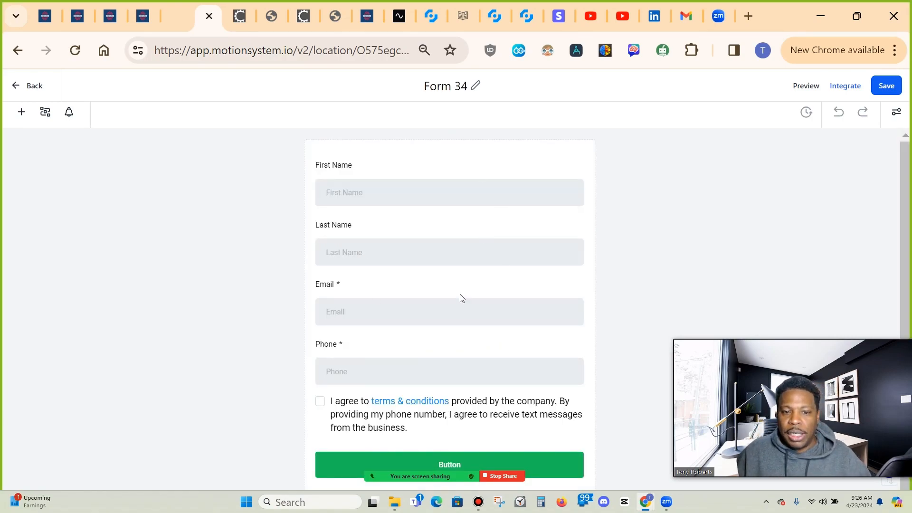
Try the Urgency to Close? custom field from Lead Details between Phone and the terms checkbox, and remove it from the form.
{"action": "left_click", "coordinate": [20, 114]}
{"action": "left_click", "coordinate": [144, 166]}
{"action": "left_click", "coordinate": [62, 213]}
{"action": "left_click_drag", "start_coordinate": [183, 347], "coordinate": [190, 429]}
{"action": "scroll", "coordinate": [195, 380], "scroll_direction": "down", "scroll_amount": 5}
{"action": "left_click_drag", "start_coordinate": [47, 354], "coordinate": [387, 391]}
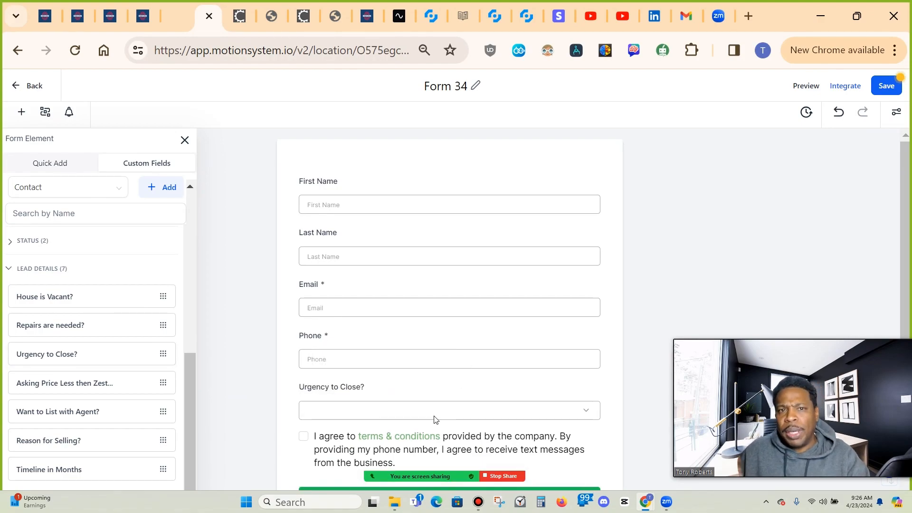
{"action": "left_click", "coordinate": [549, 410]}
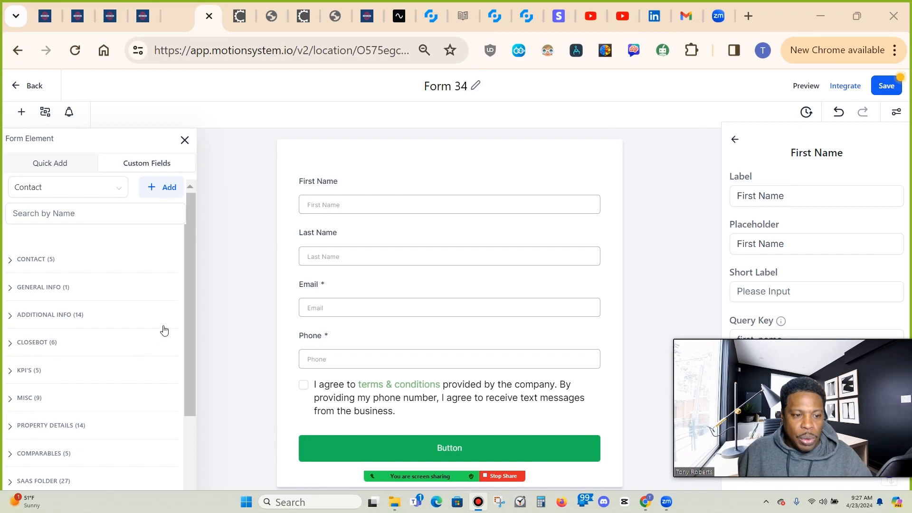
Add the Number of Calls Made custom field from KPI's between Phone and the terms checkbox, and save the form.
{"action": "left_click", "coordinate": [29, 372]}
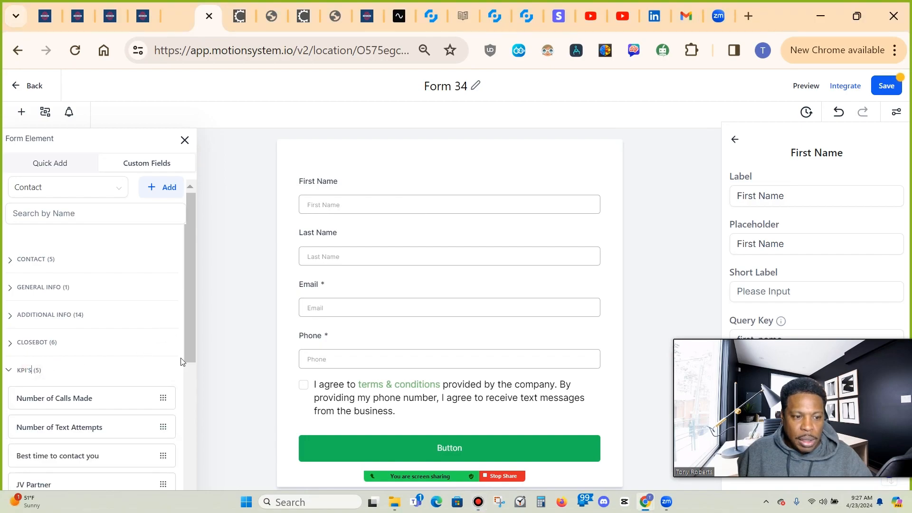
{"action": "left_click_drag", "start_coordinate": [160, 390], "coordinate": [418, 387]}
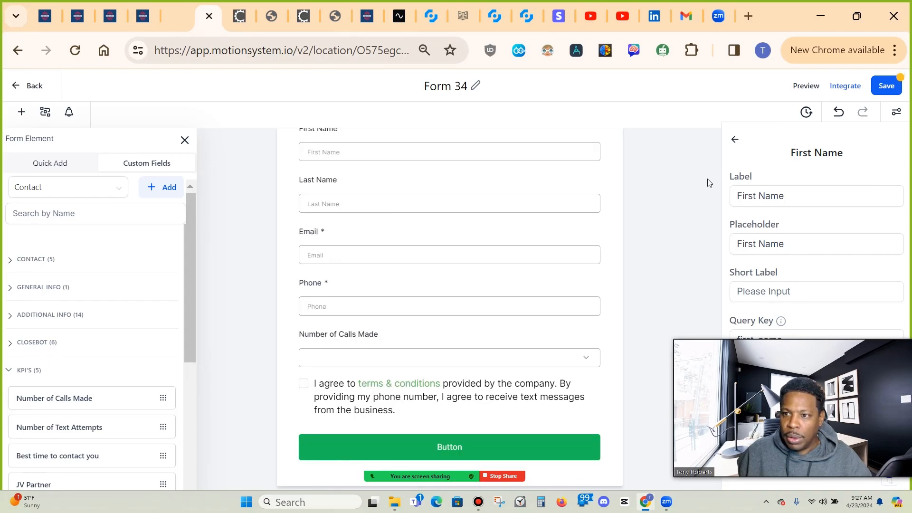
{"action": "left_click", "coordinate": [883, 89]}
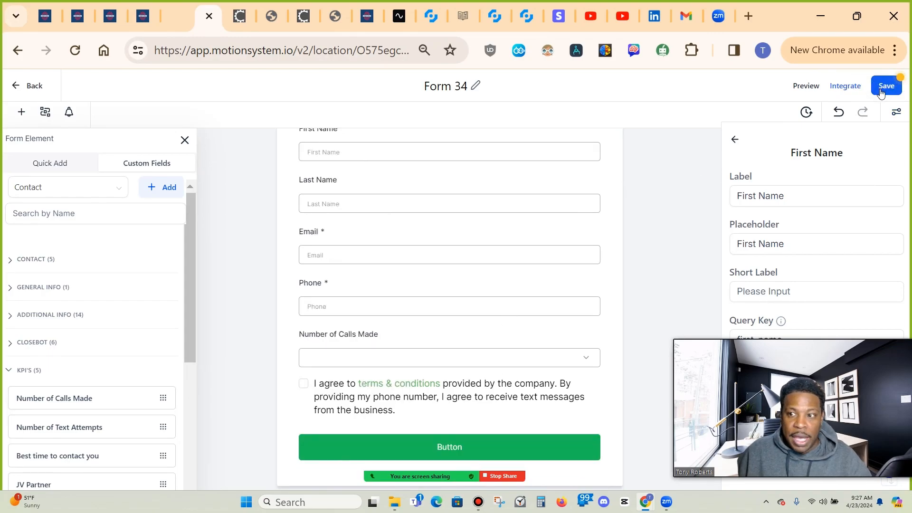
Start a Disqualify lead condition that applies if Number of Calls Made is equal to 2.
{"action": "left_click", "coordinate": [46, 113]}
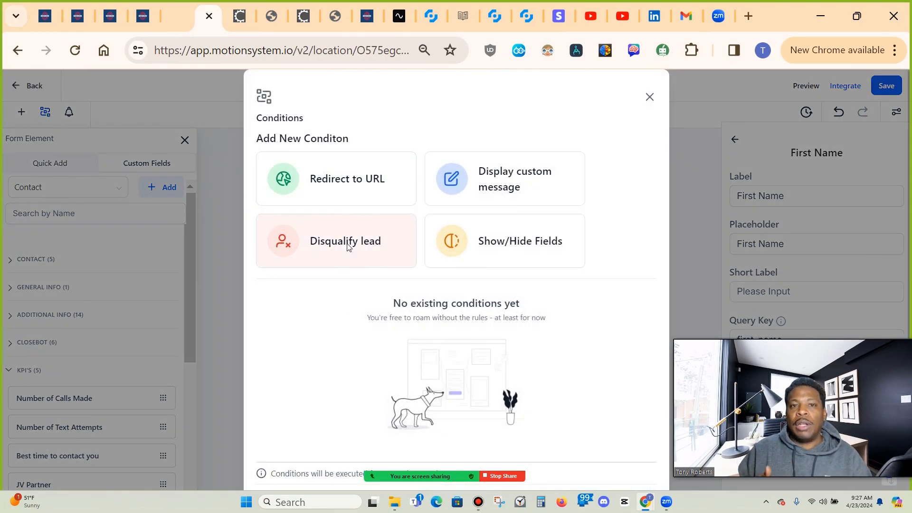
{"action": "left_click", "coordinate": [347, 244]}
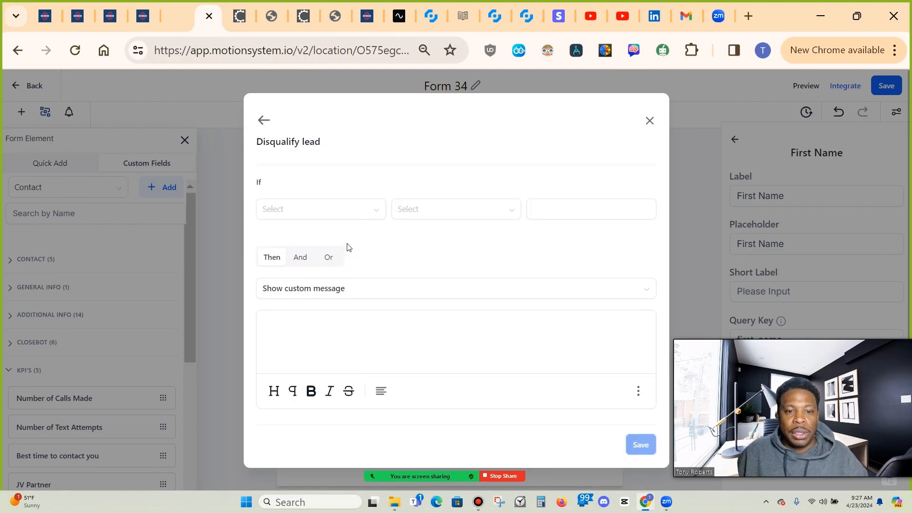
{"action": "left_click", "coordinate": [372, 218]}
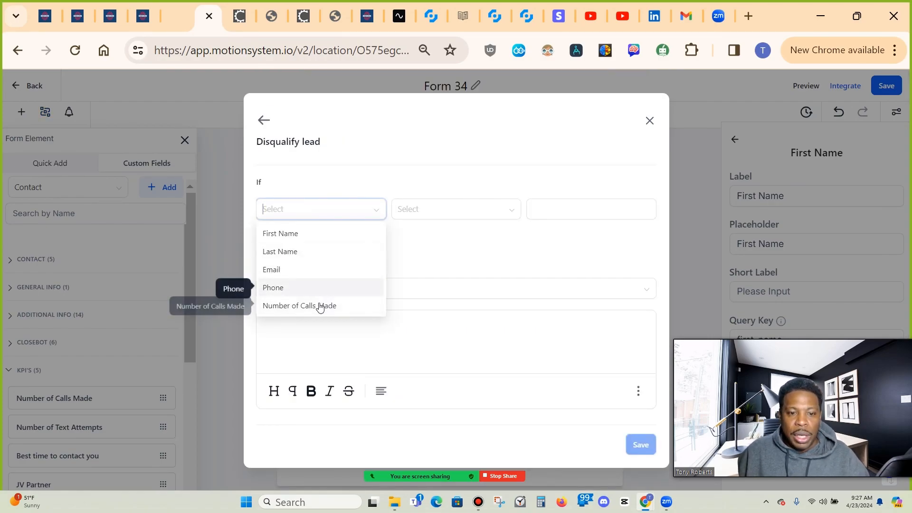
{"action": "left_click", "coordinate": [328, 306]}
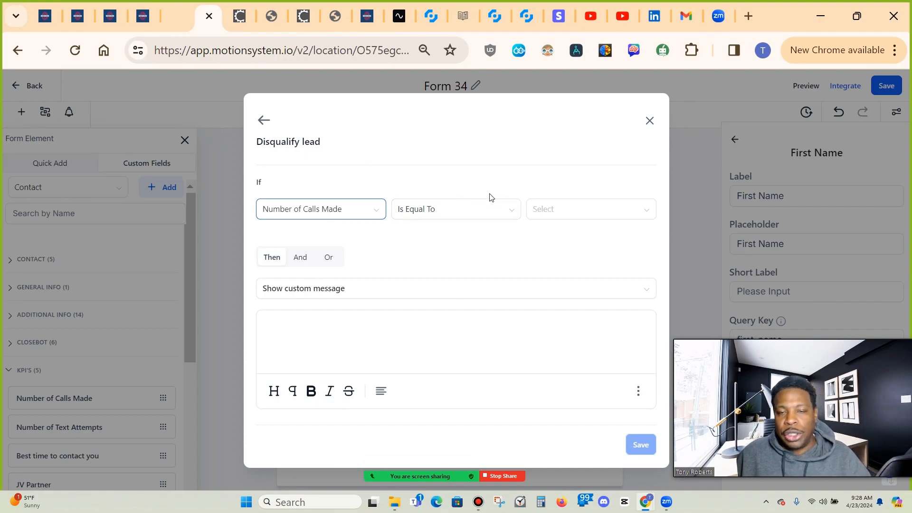
{"action": "left_click", "coordinate": [597, 220]}
{"action": "left_click", "coordinate": [539, 251]}
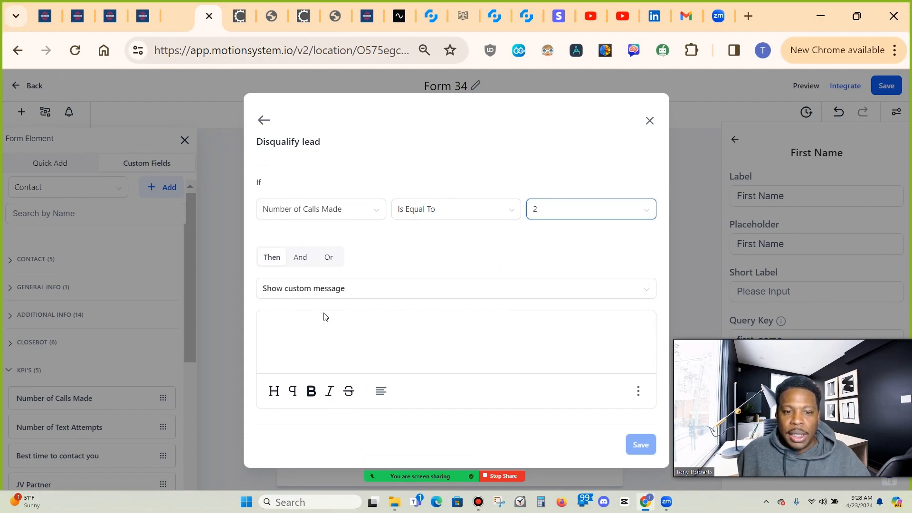
Enter the custom message "Thanks for your time. You do not make the cut" for the disqualified lead and save the condition.
{"action": "left_click", "coordinate": [396, 320]}
{"action": "type", "text": "S"}
{"action": "key", "text": "BackSpace"}
{"action": "type", "text": "Thank"}
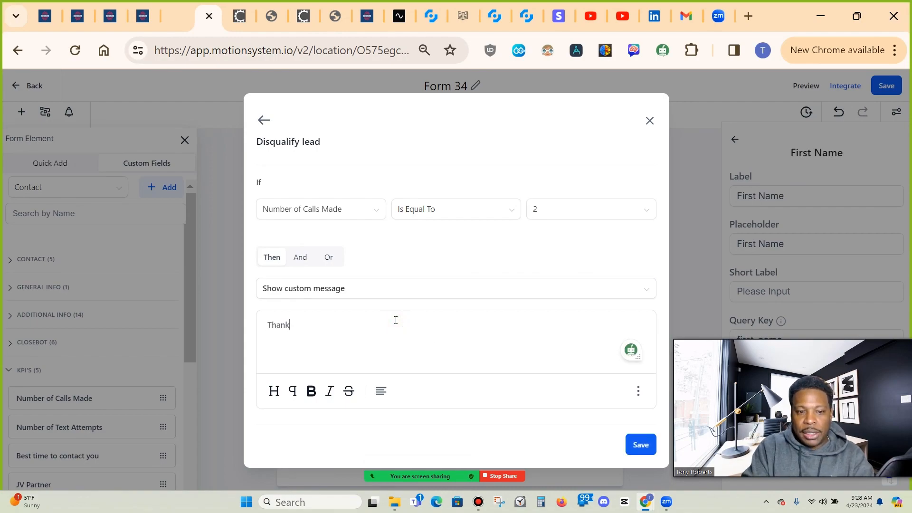
{"action": "type", "text": "s for your t"}
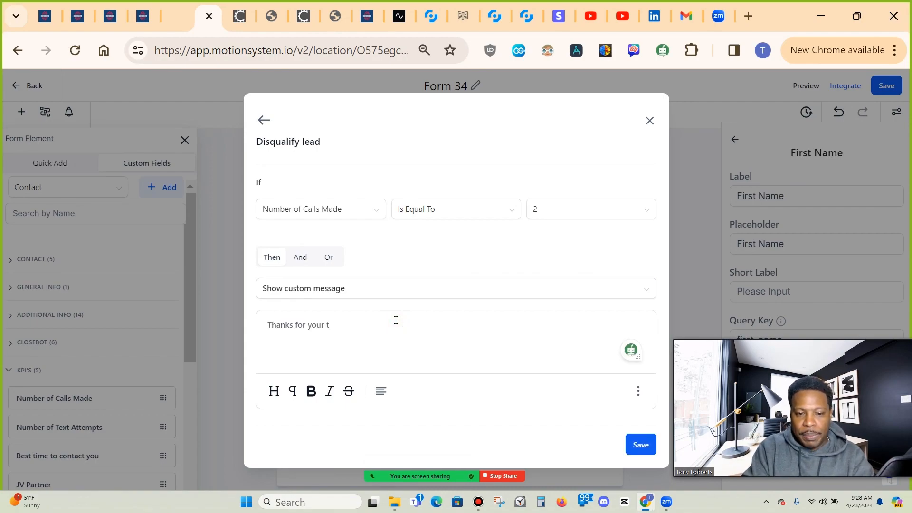
{"action": "type", "text": "ime.  You do not ma"}
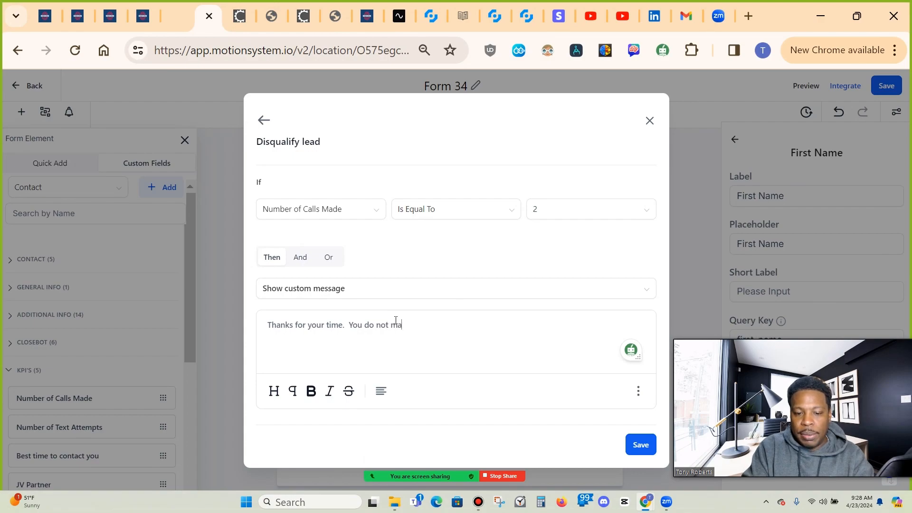
{"action": "type", "text": "ke the cut"}
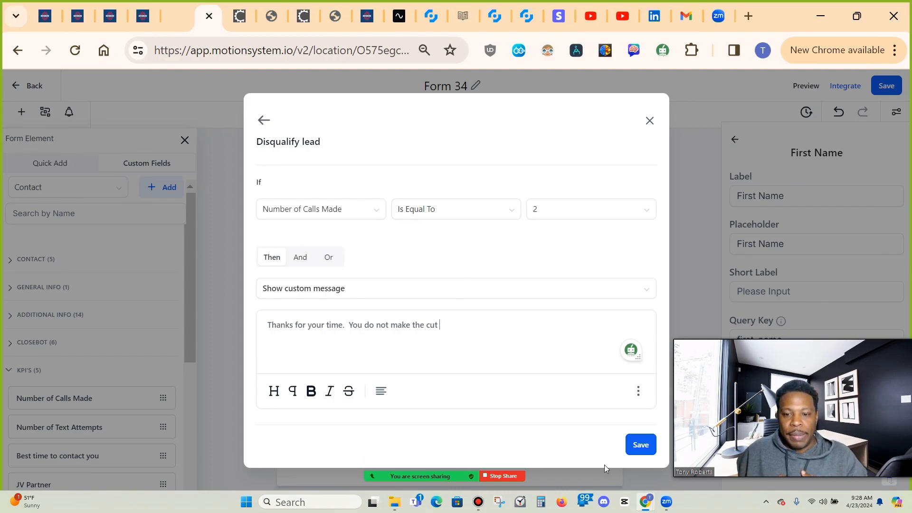
{"action": "left_click", "coordinate": [634, 443]}
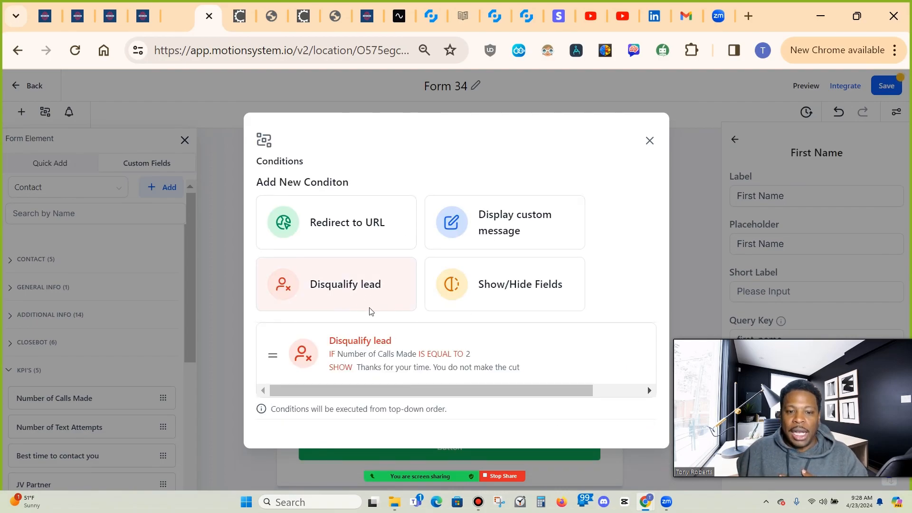